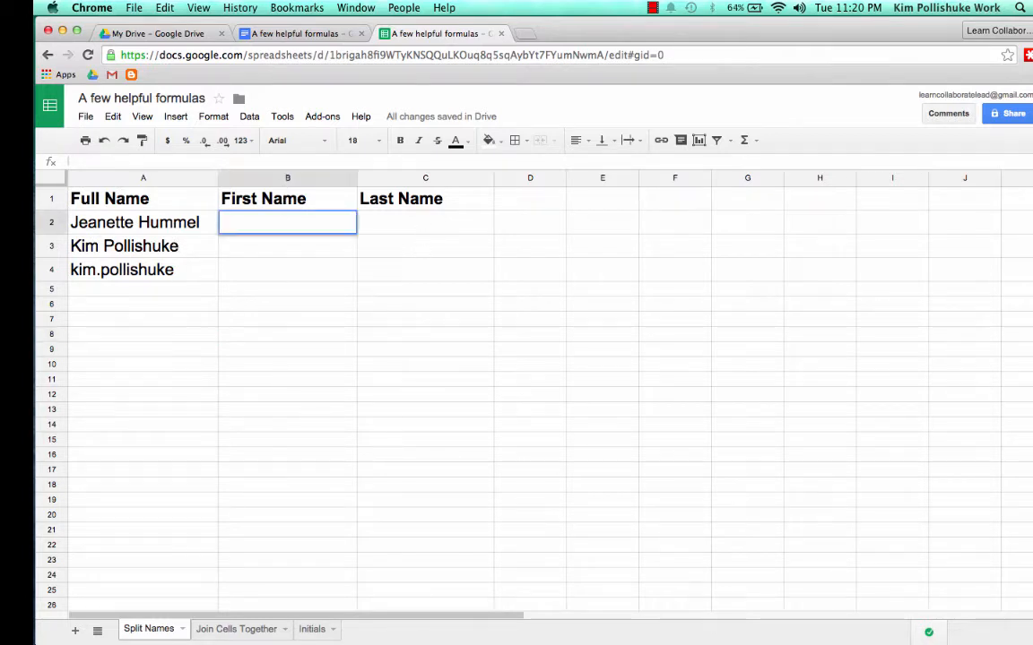
{"action": "type", "text": "Jeanette"}
{"action": "key", "text": "BackSpace"}
{"action": "key", "text": "BackSpace"}
{"action": "key", "text": "BackSpace"}
{"action": "key", "text": "BackSpace"}
{"action": "key", "text": "BackSpace"}
{"action": "key", "text": "BackSpace"}
{"action": "key", "text": "BackSpace"}
{"action": "key", "text": "BackSpace"}
{"action": "left_click", "coordinate": [254, 291]}
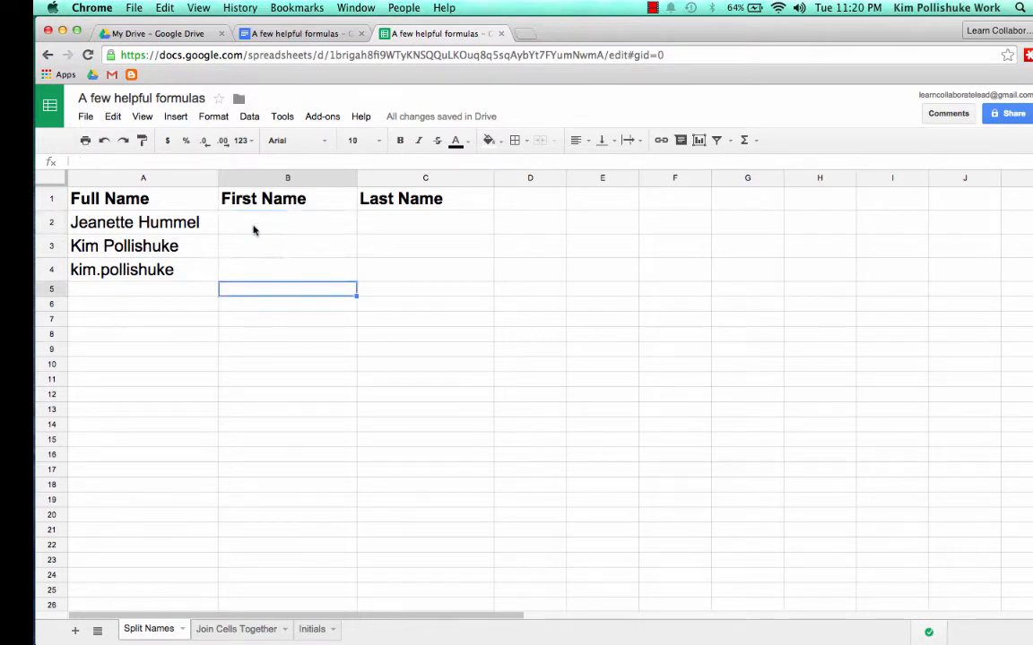
{"action": "left_click", "coordinate": [254, 230]}
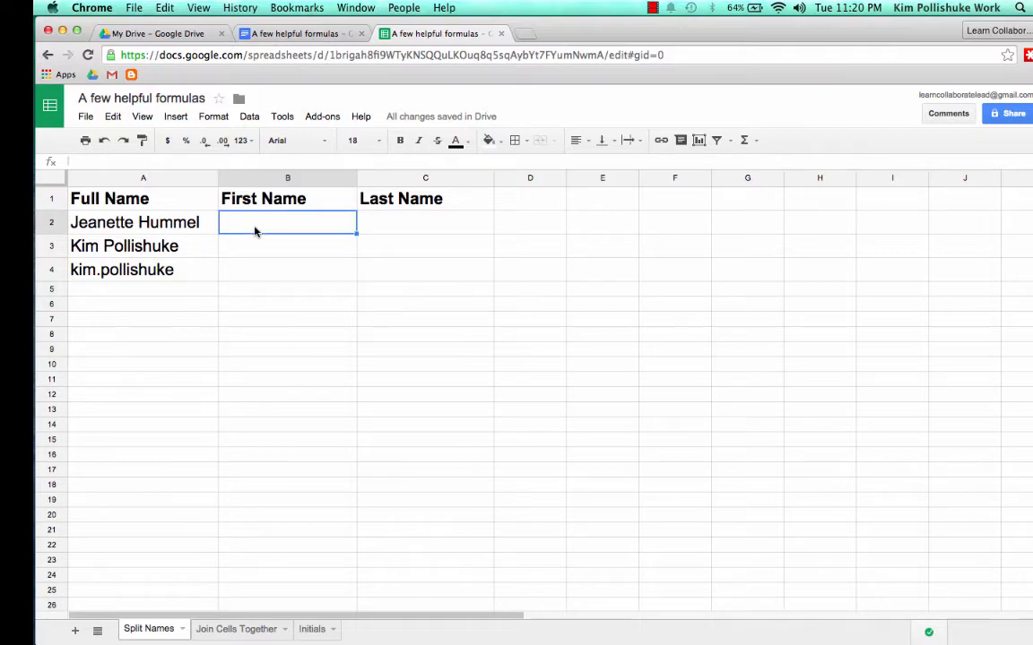
{"action": "type", "text": "=split"}
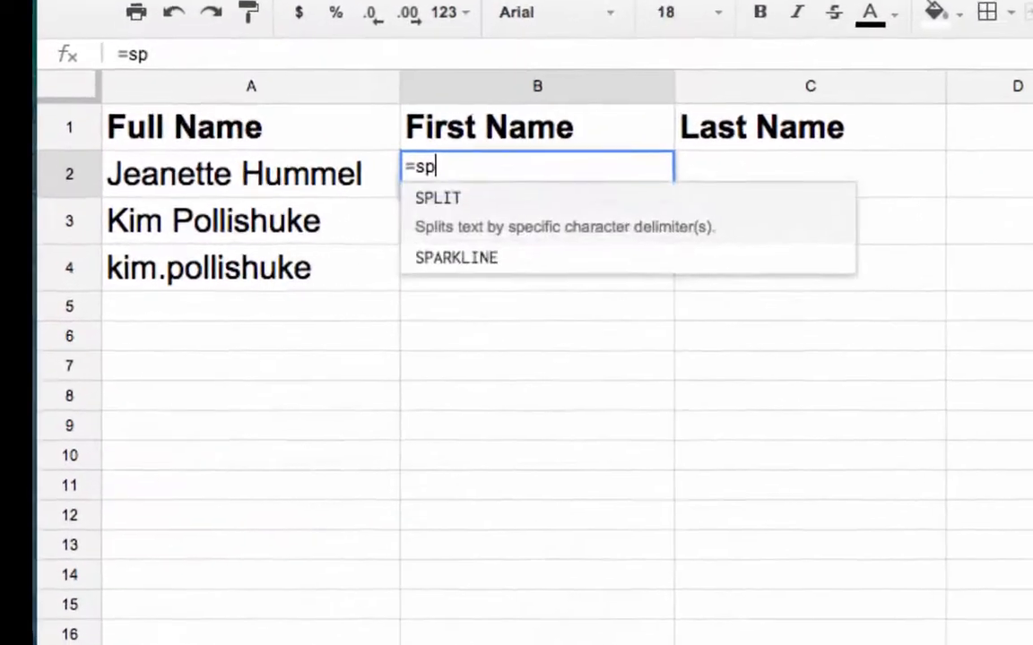
{"action": "left_click", "coordinate": [526, 214]}
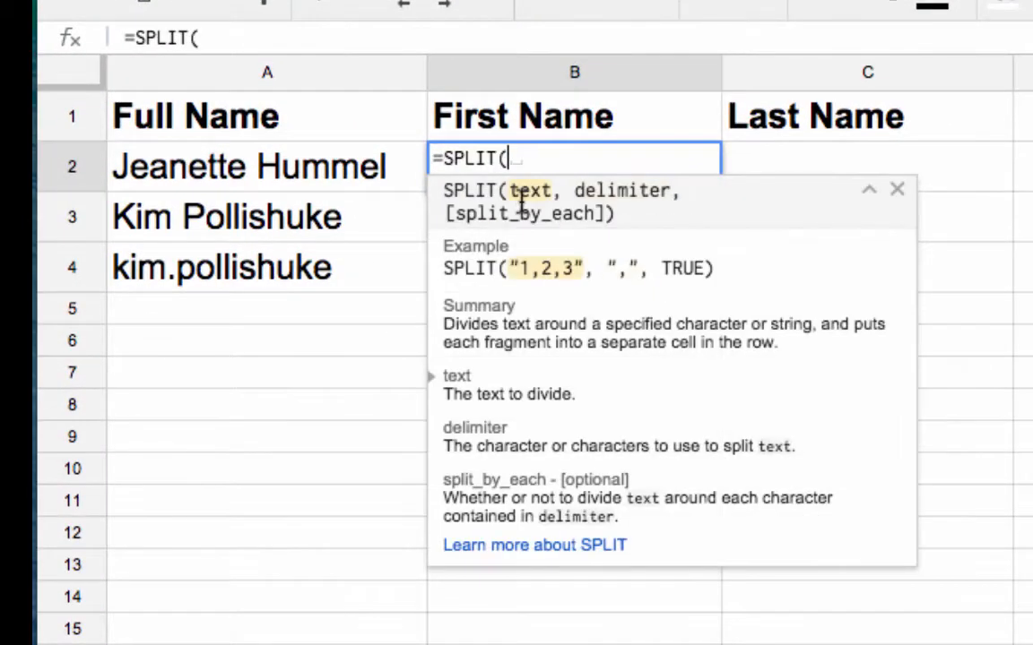
{"action": "left_click", "coordinate": [217, 173]}
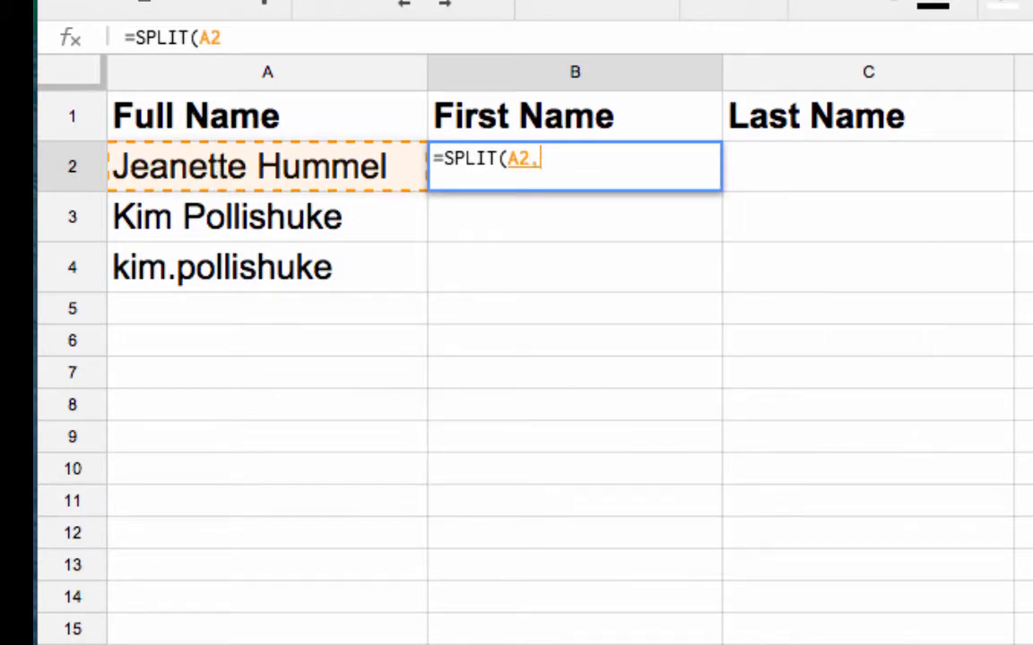
{"action": "type", "text": ","}
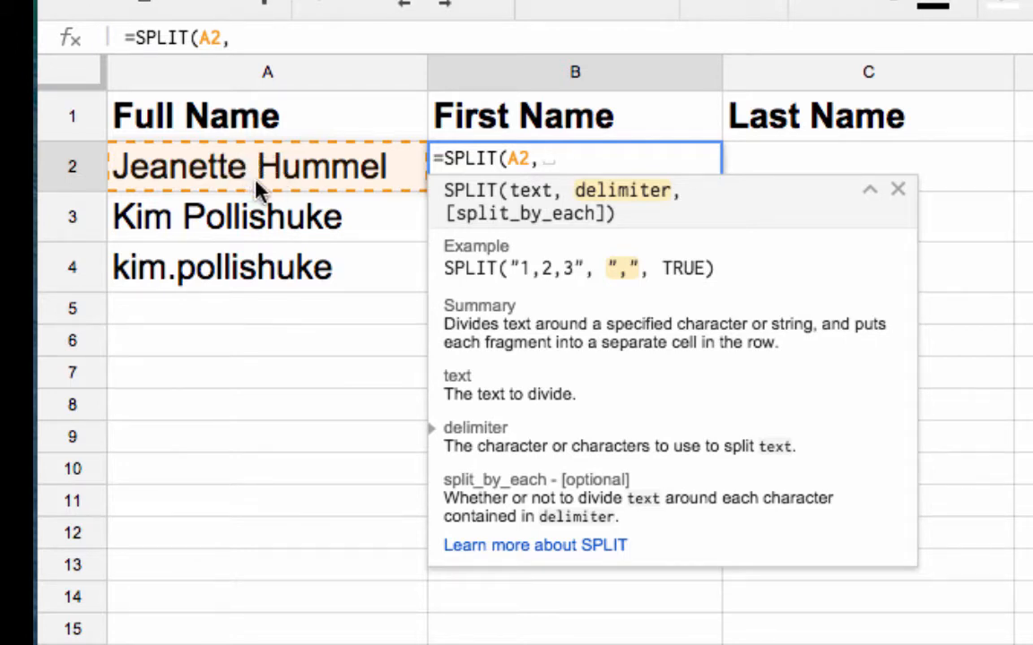
{"action": "type", "text": "\" \")"}
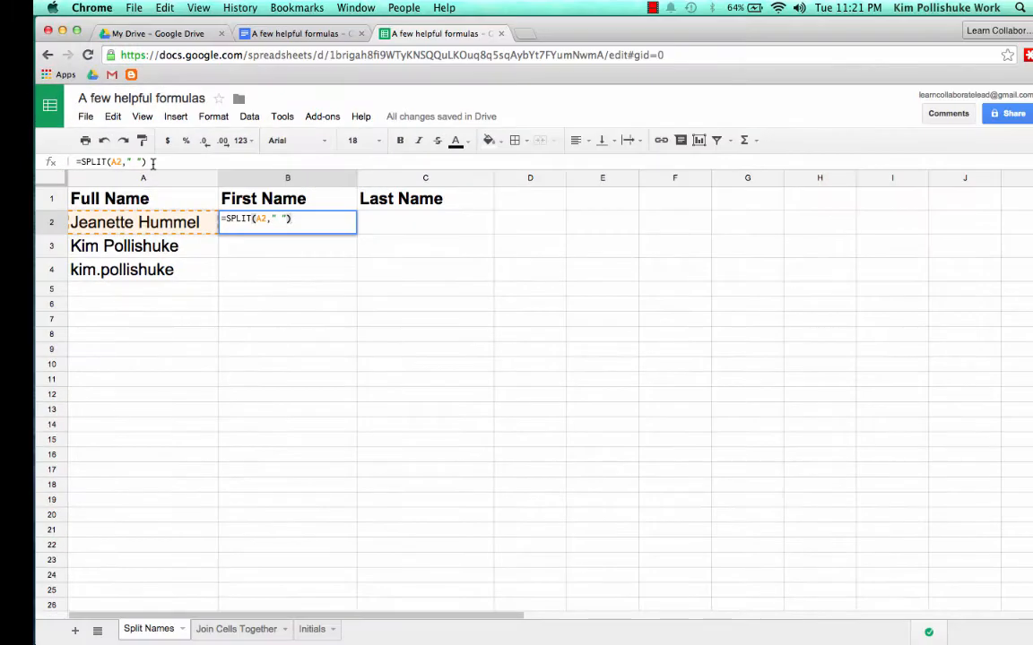
{"action": "key", "text": "Return"}
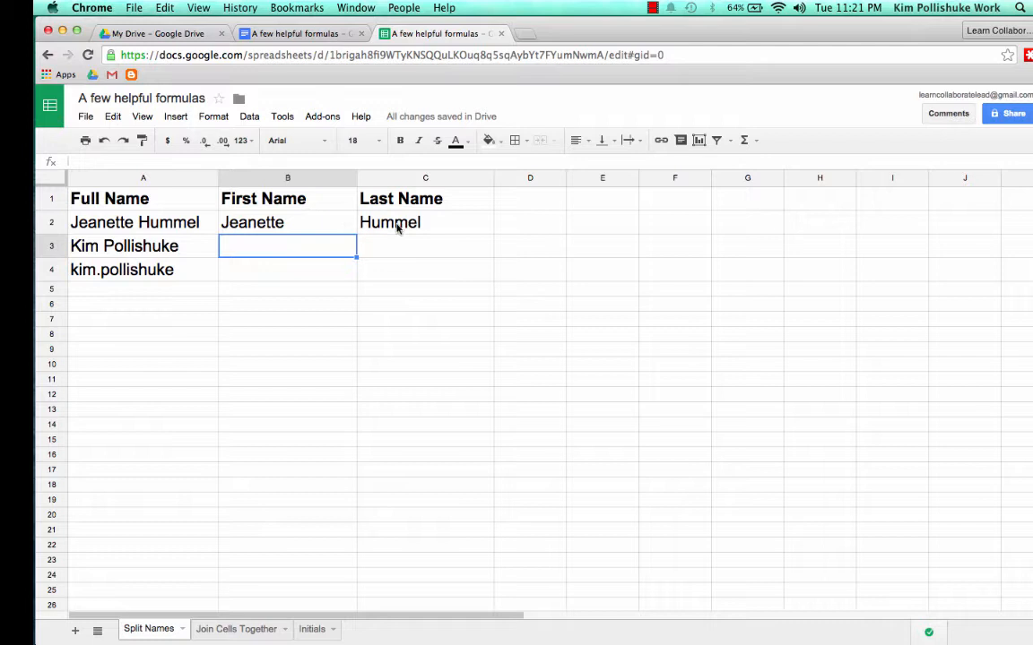
- Copy the SPLIT formula from B2 down through rows 3 and 4
{"action": "left_click", "coordinate": [299, 228]}
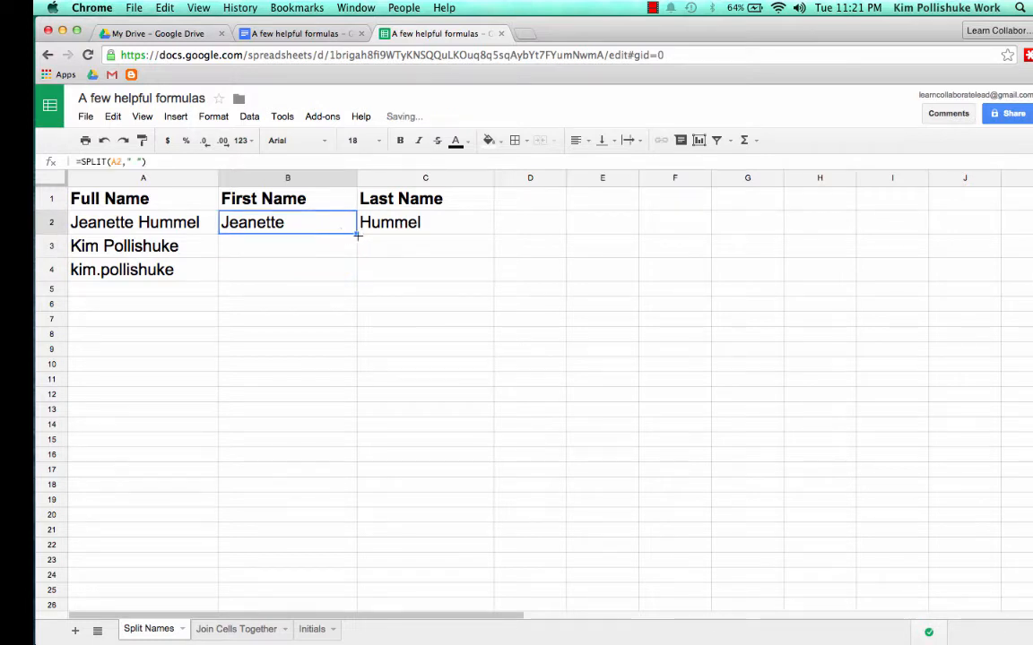
{"action": "left_click_drag", "start_coordinate": [356, 233], "coordinate": [357, 253]}
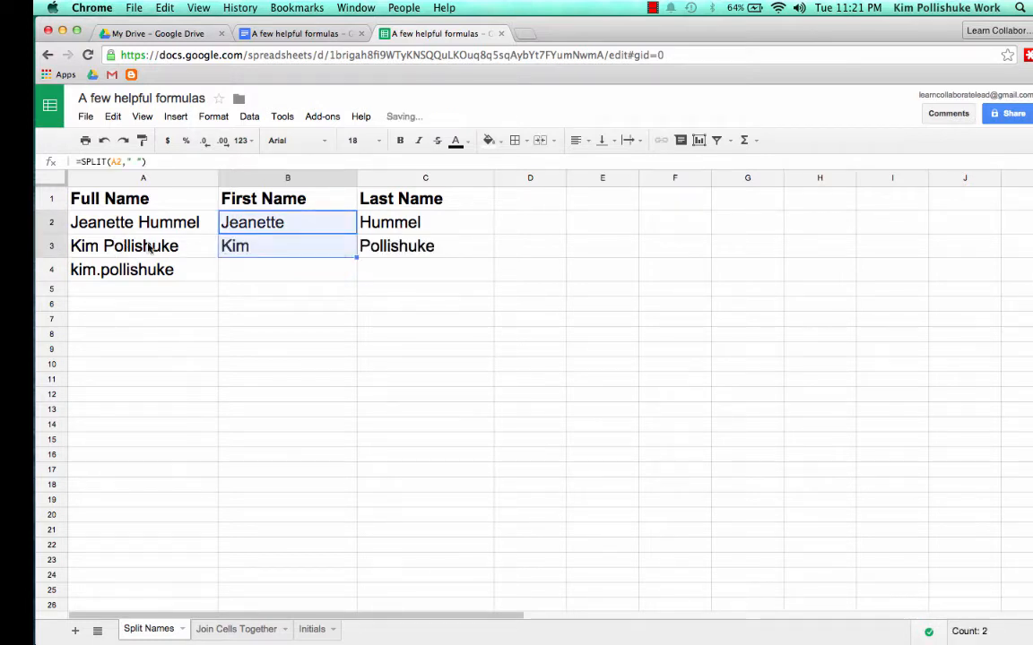
{"action": "left_click", "coordinate": [291, 280]}
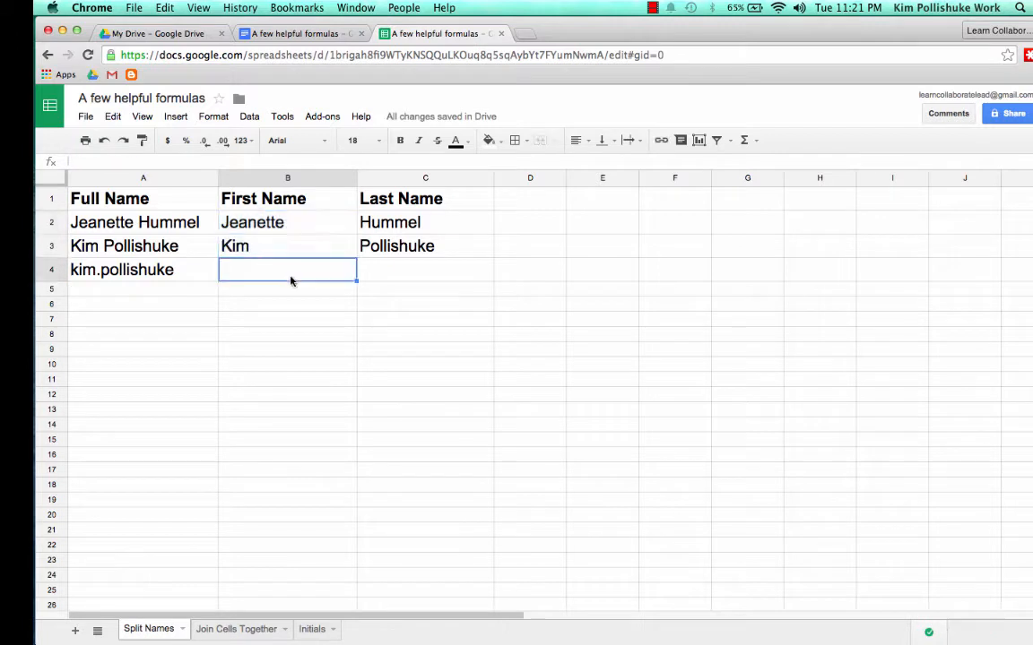
{"action": "left_click", "coordinate": [322, 244]}
{"action": "left_click_drag", "start_coordinate": [355, 273], "coordinate": [354, 276]}
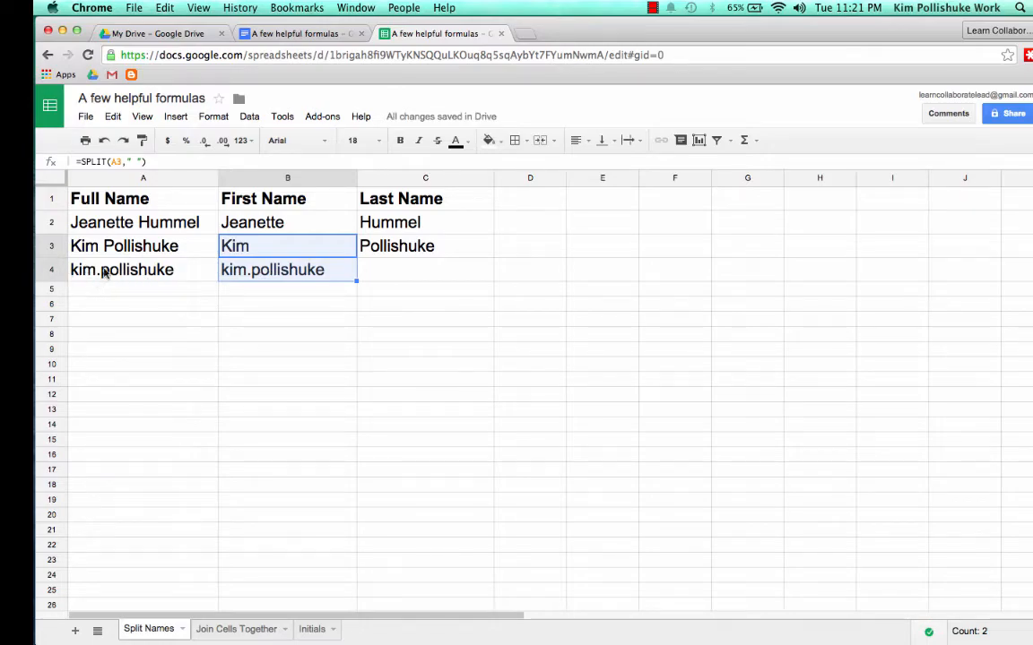
{"action": "left_click", "coordinate": [282, 291]}
{"action": "left_click", "coordinate": [294, 273]}
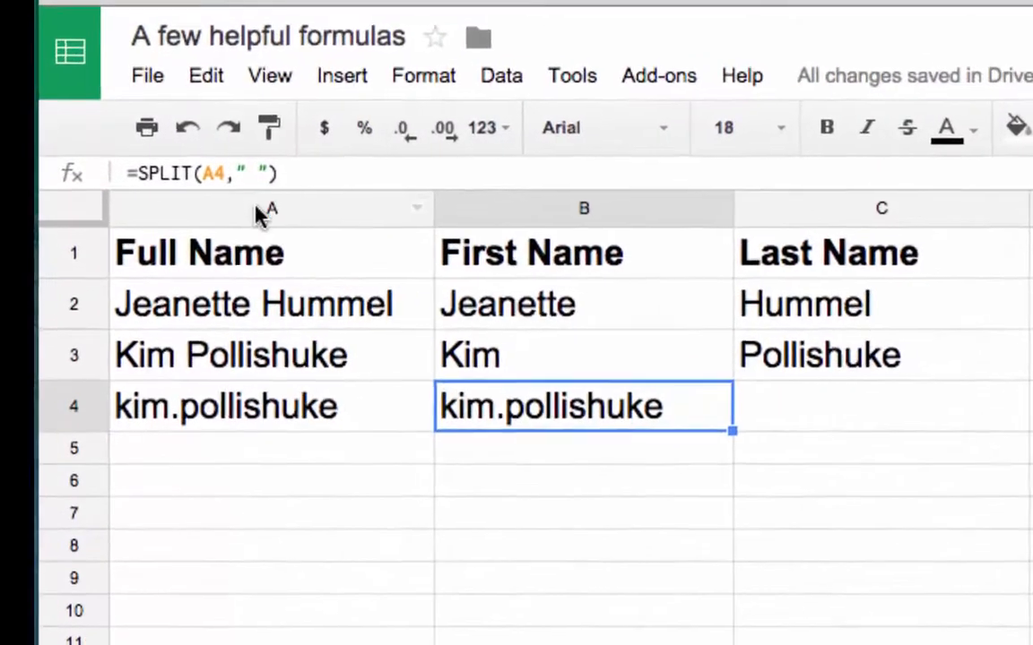
{"action": "left_click", "coordinate": [260, 171]}
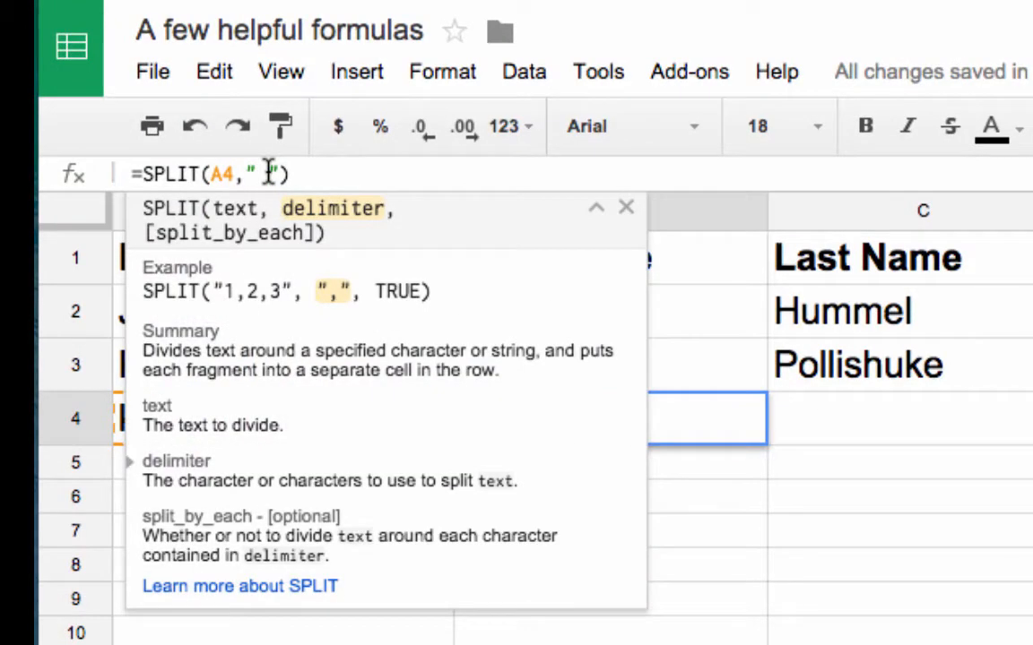
{"action": "key", "text": "BackSpace"}
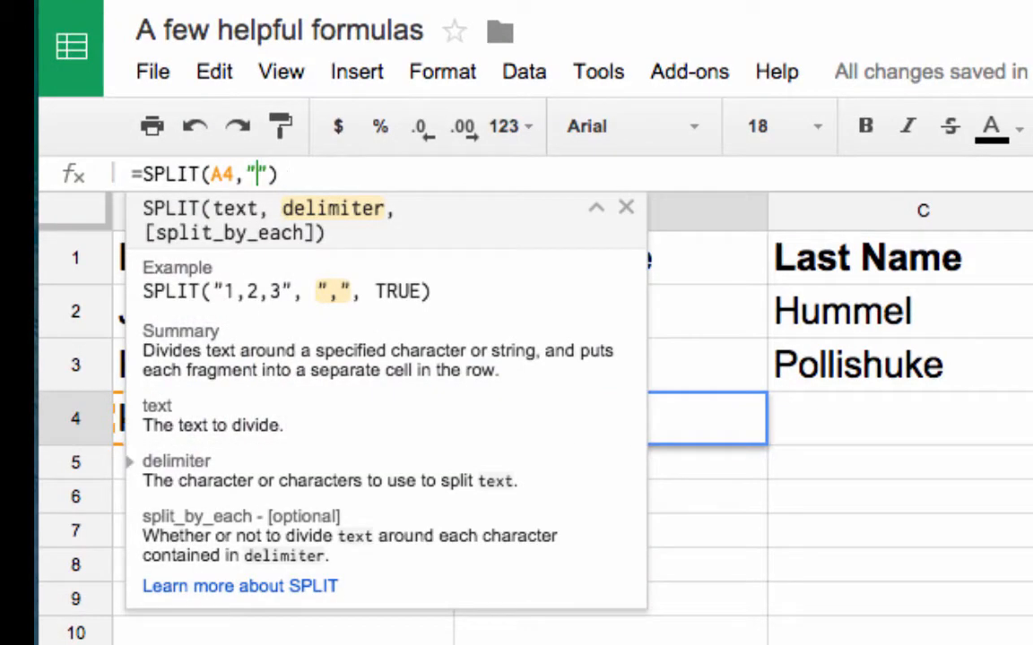
{"action": "type", "text": "."}
{"action": "left_click", "coordinate": [316, 177]}
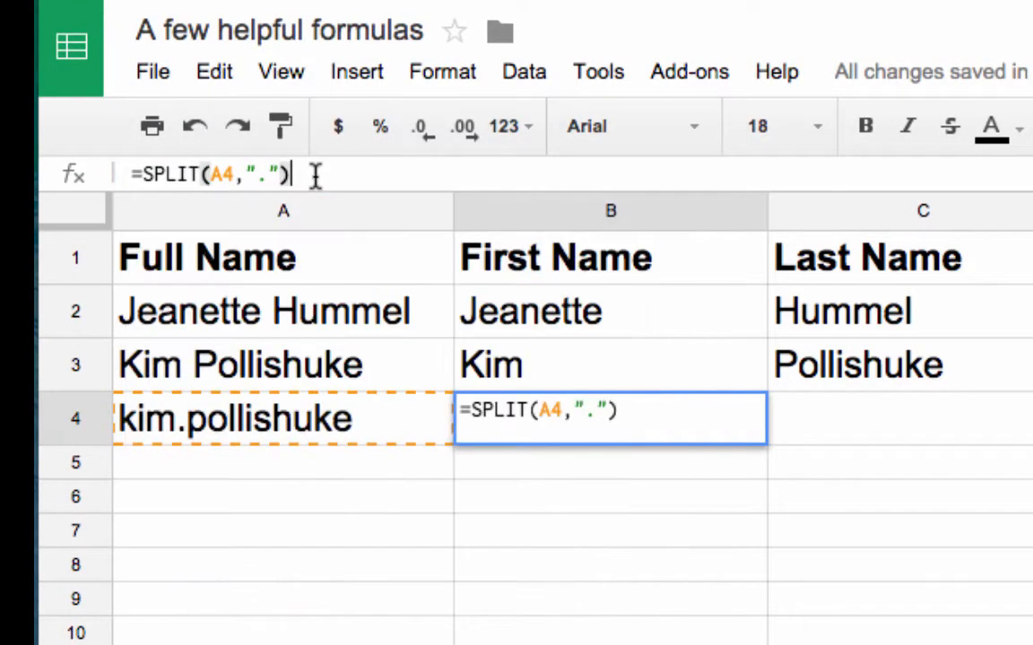
{"action": "key", "text": "Return"}
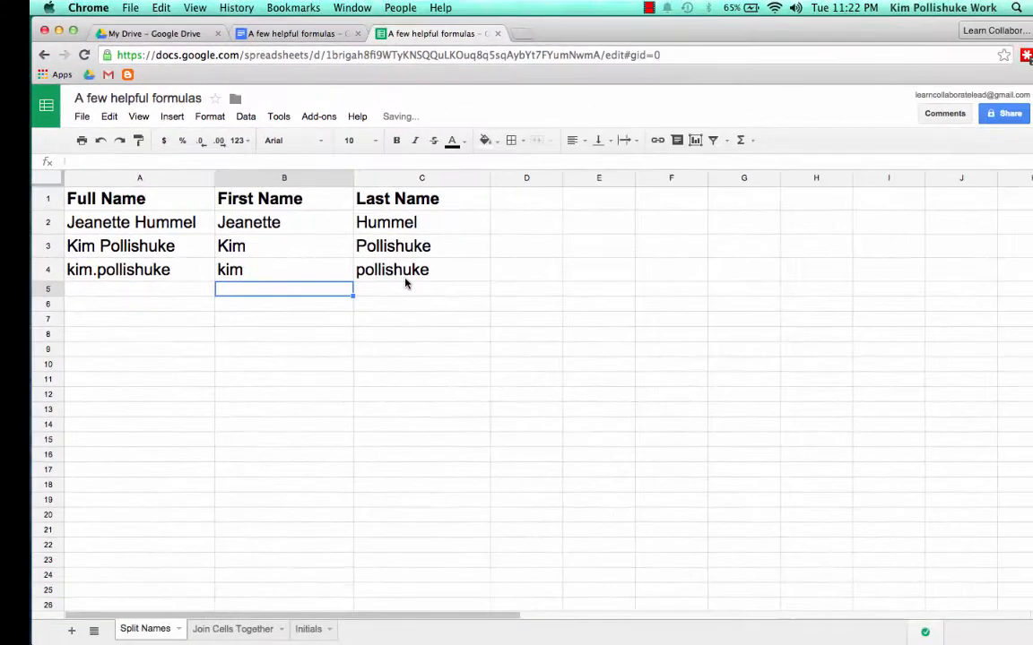
{"action": "left_click", "coordinate": [303, 344]}
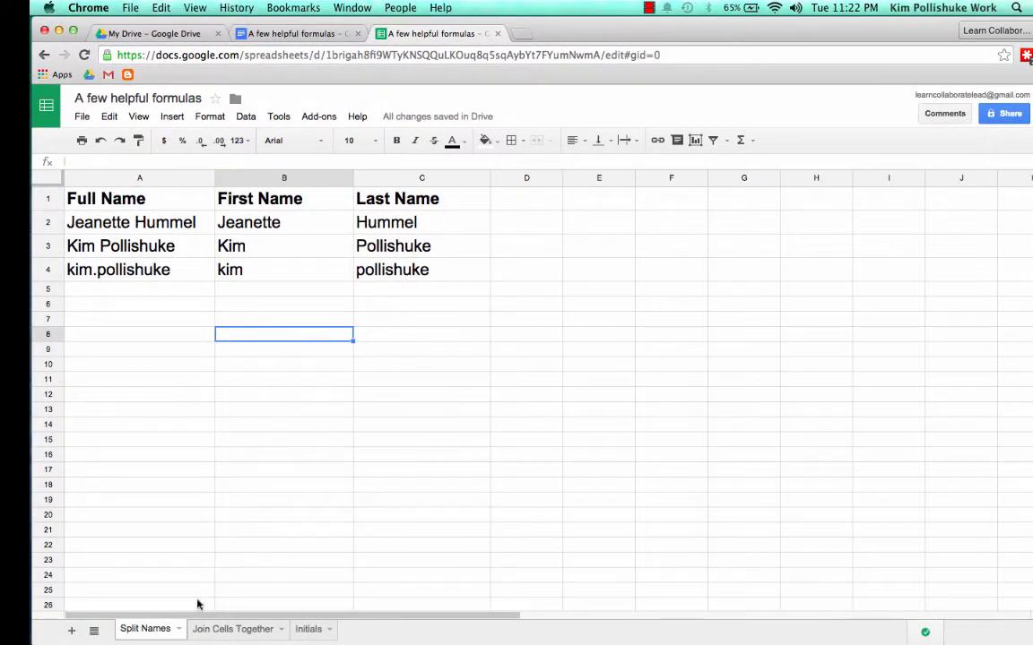
- On the Join Cells Together sheet, widen columns A and B to fit the names
{"action": "left_click", "coordinate": [223, 630]}
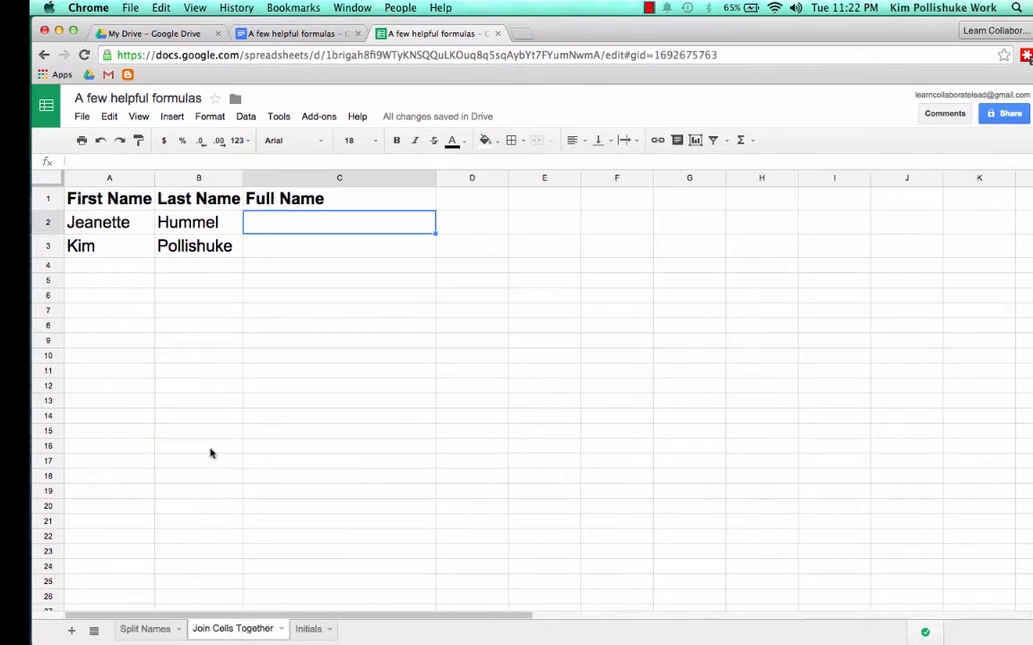
{"action": "left_click_drag", "start_coordinate": [242, 179], "coordinate": [264, 179]}
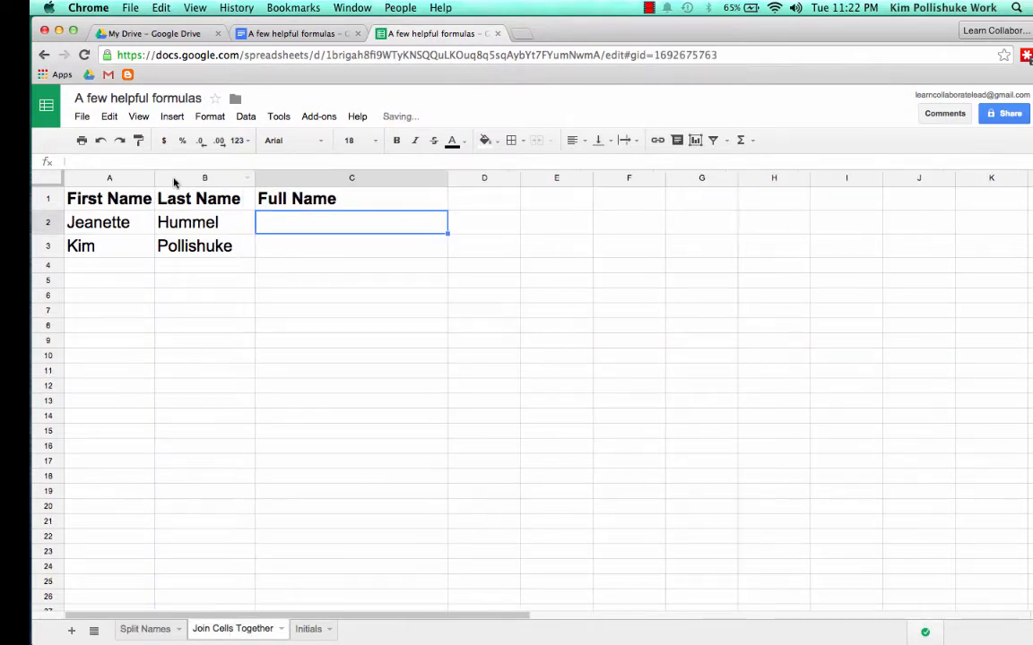
{"action": "left_click_drag", "start_coordinate": [154, 178], "coordinate": [162, 179]}
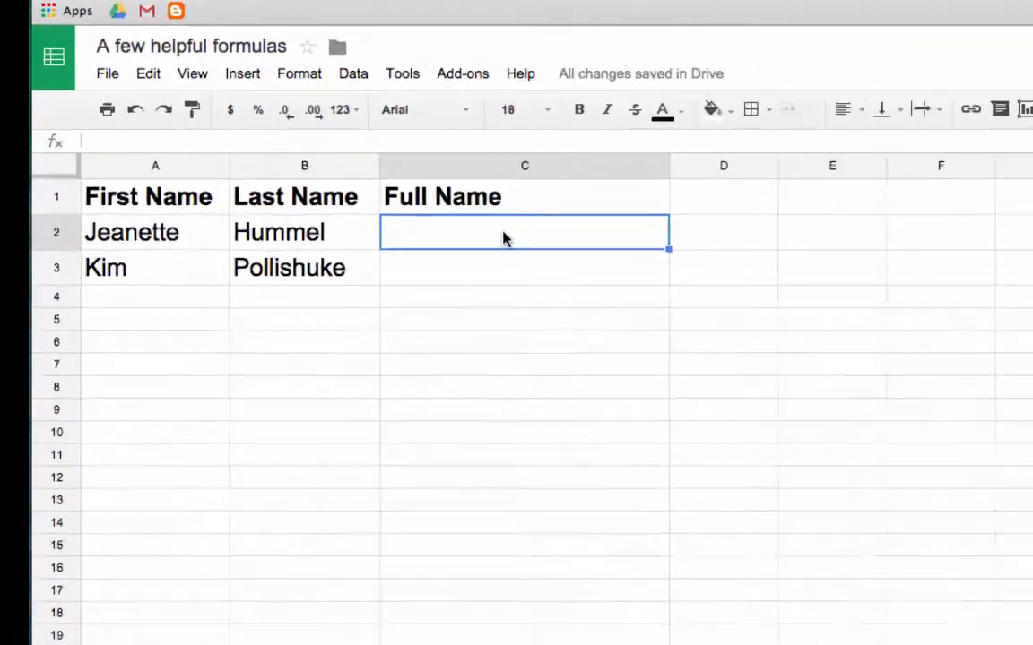
- Enter =CONCATENATE(A2," ",B2) in C2 and copy it down to C3
{"action": "type", "text": "=con"}
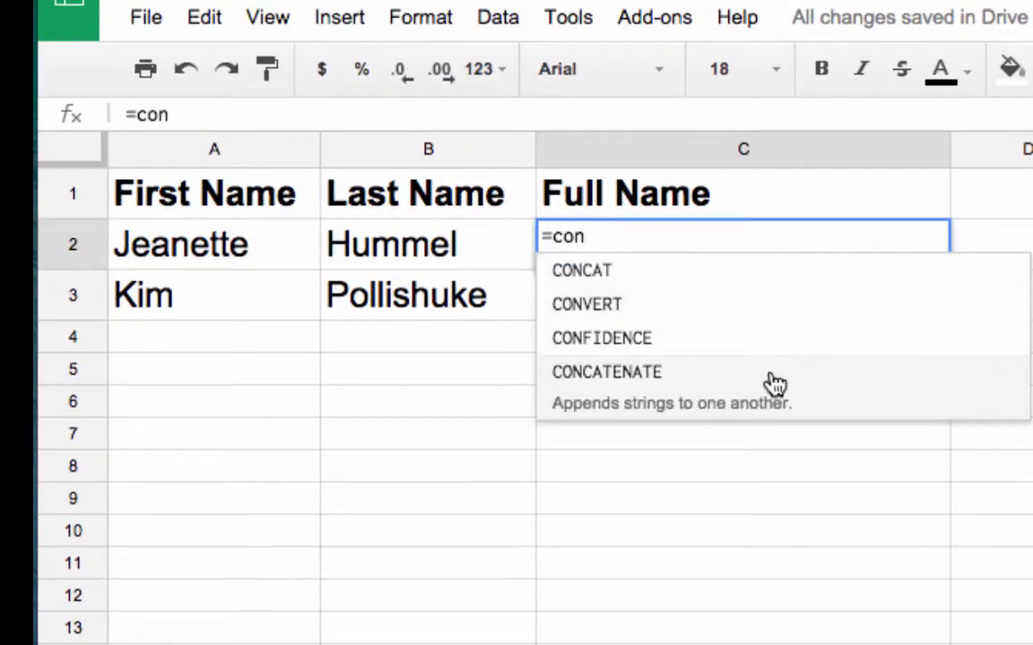
{"action": "left_click", "coordinate": [804, 399]}
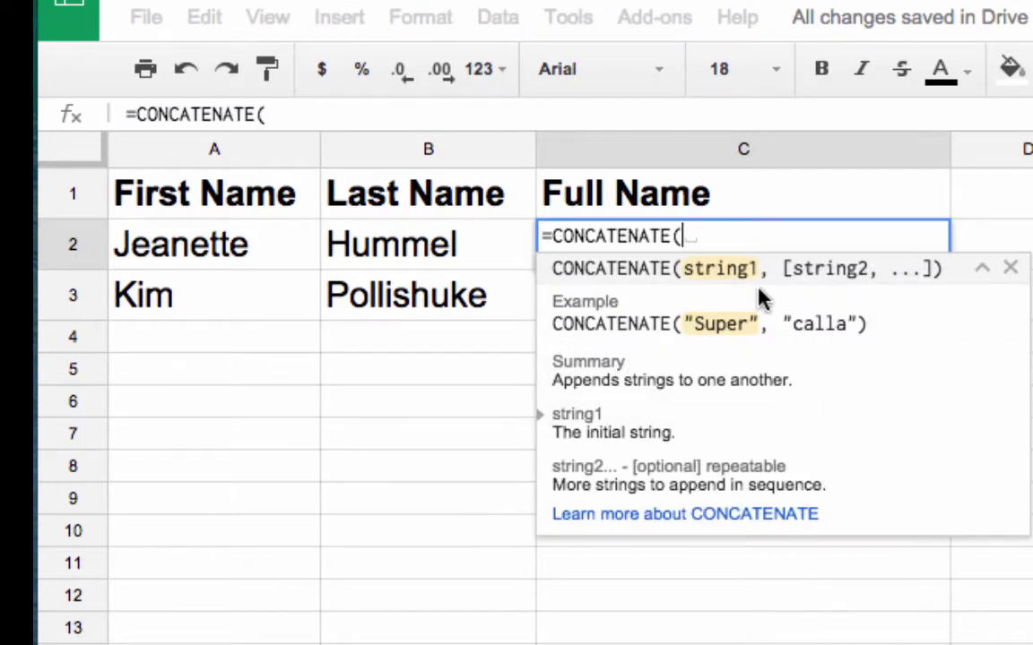
{"action": "left_click", "coordinate": [229, 251]}
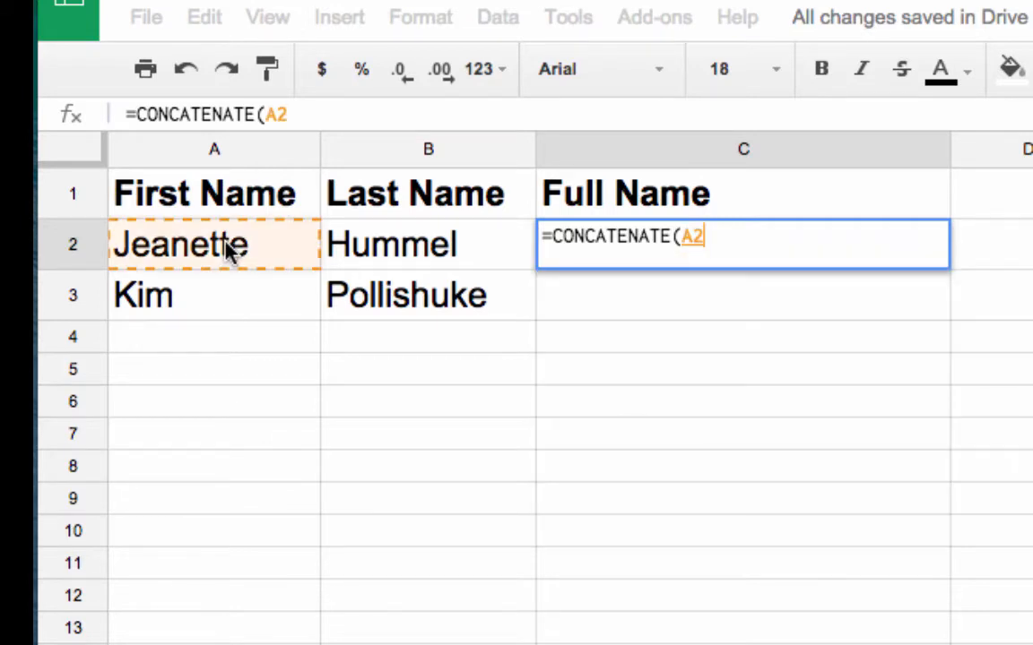
{"action": "type", "text": ","}
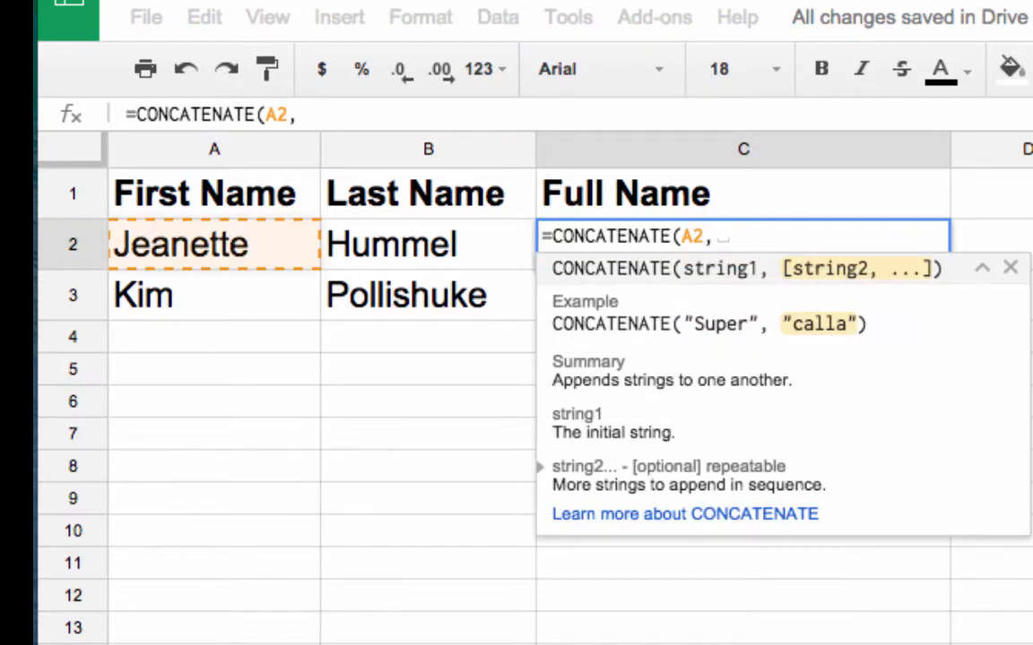
{"action": "type", "text": "\" \""}
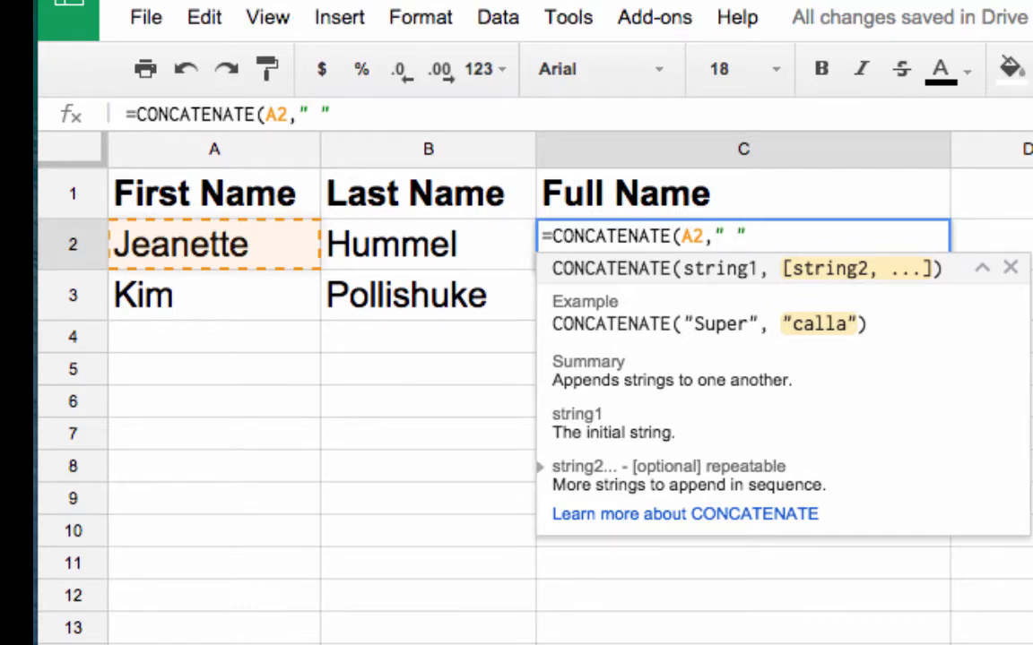
{"action": "type", "text": ","}
{"action": "left_click", "coordinate": [412, 251]}
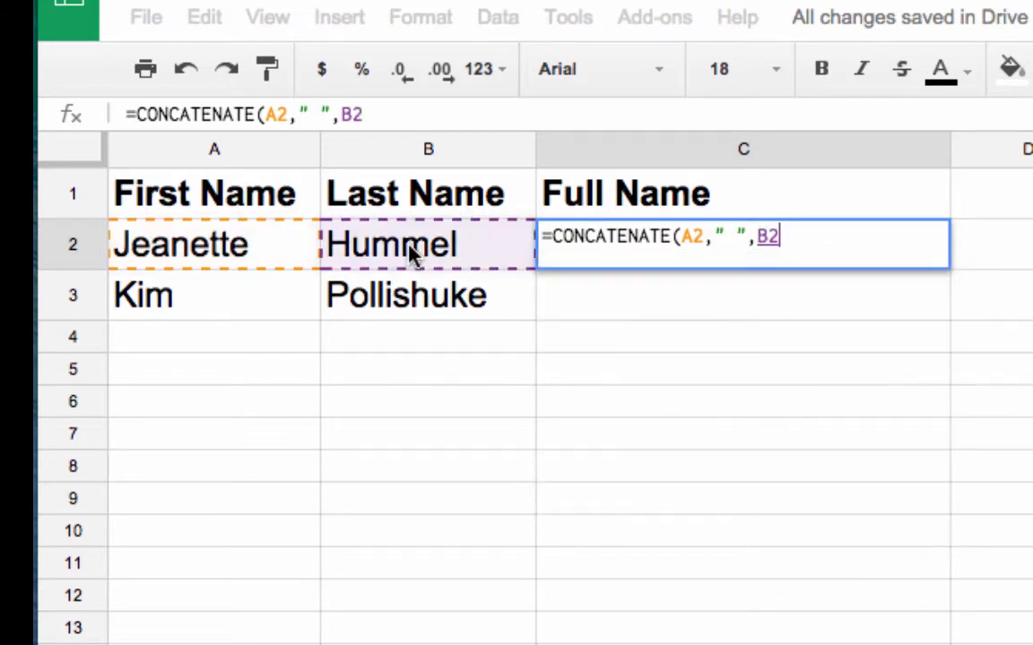
{"action": "type", "text": ")"}
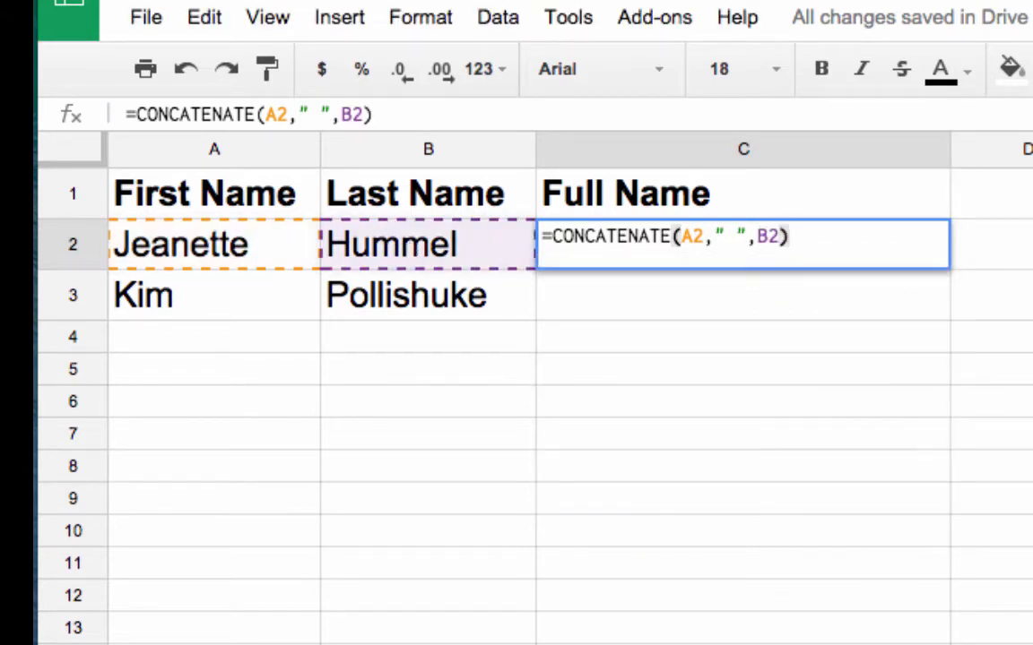
{"action": "key", "text": "Return"}
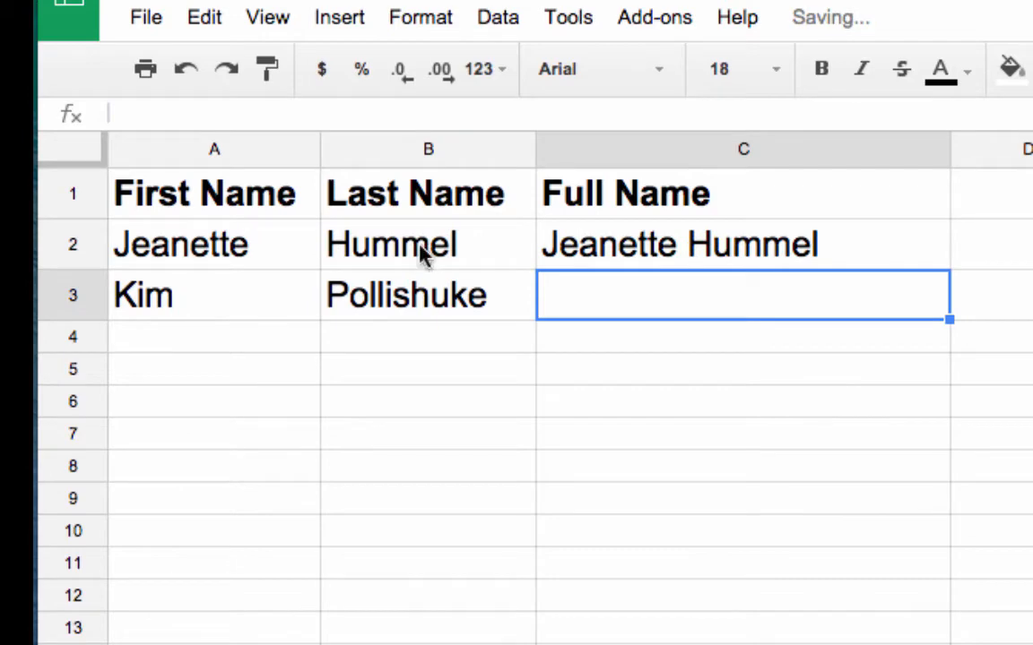
{"action": "left_click", "coordinate": [905, 251]}
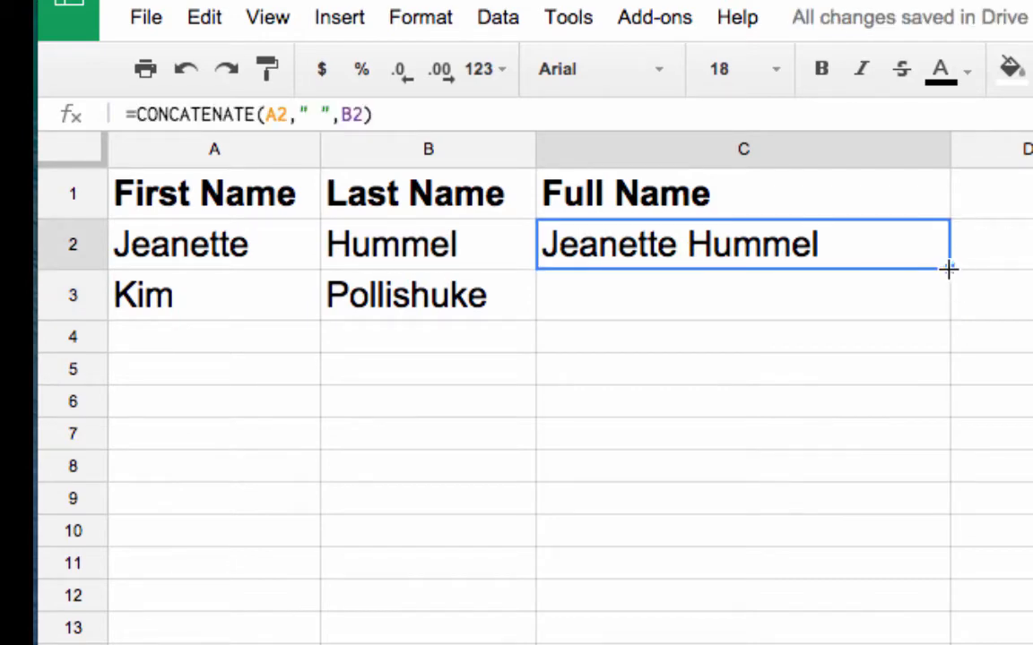
{"action": "left_click_drag", "start_coordinate": [949, 269], "coordinate": [951, 287]}
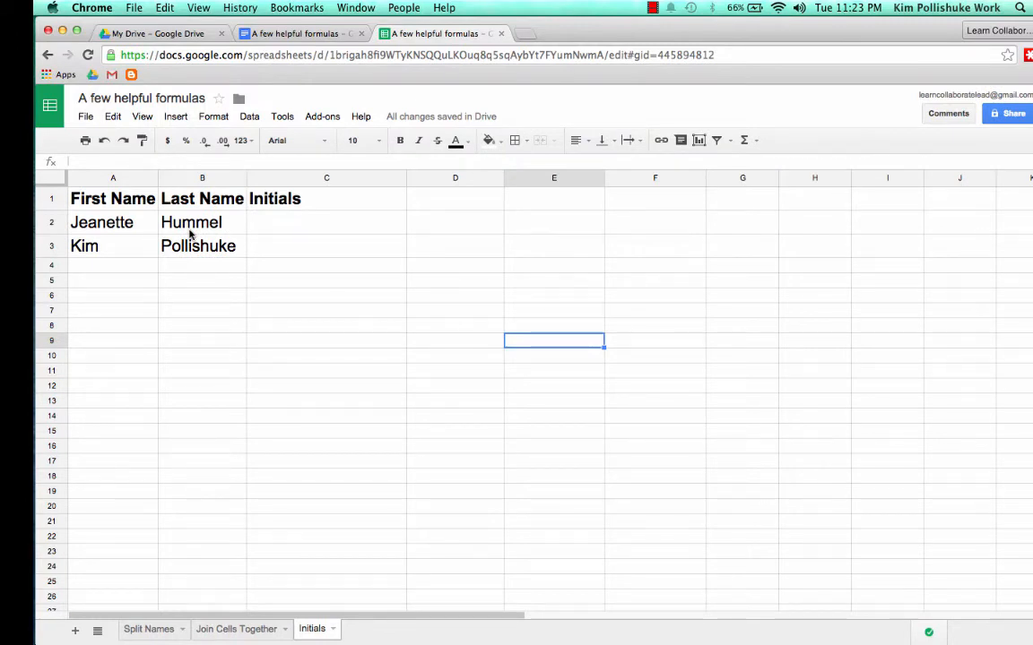
- Enter =LEFT(A2,1) & LEFT(B2,1) in C2 so it shows the initials JH
{"action": "left_click", "coordinate": [265, 234]}
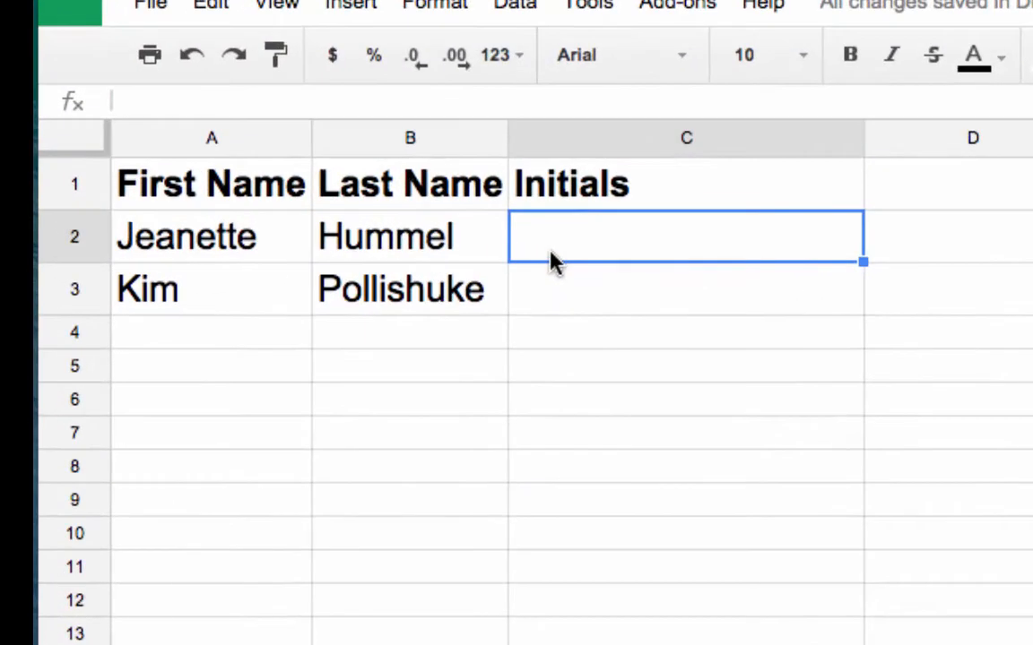
{"action": "type", "text": "=left"}
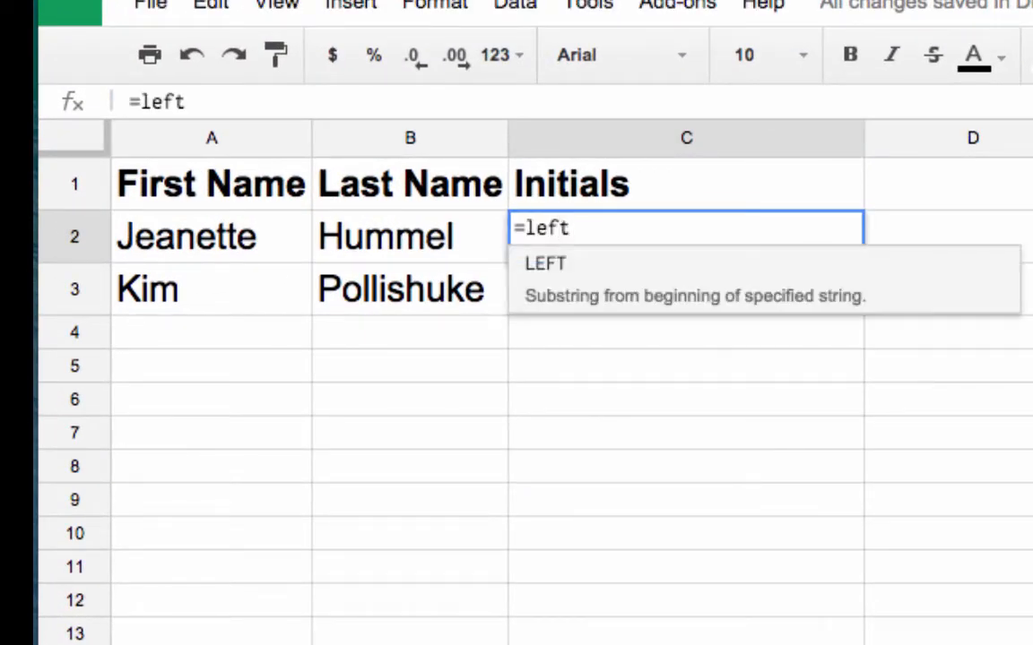
{"action": "type", "text": "("}
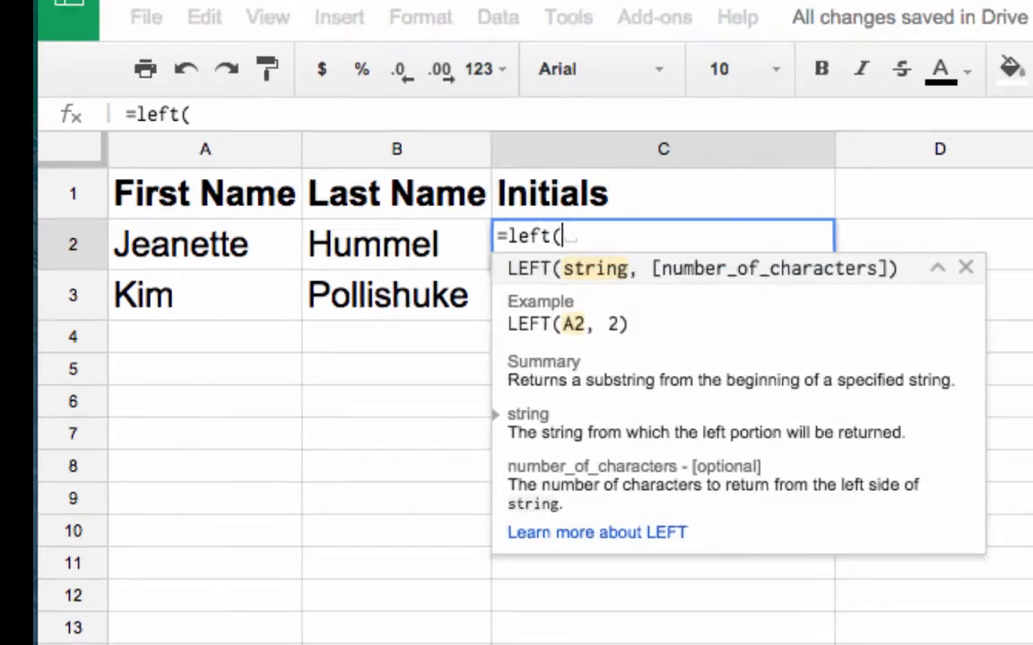
{"action": "left_click", "coordinate": [201, 253]}
{"action": "type", "text": ",1"}
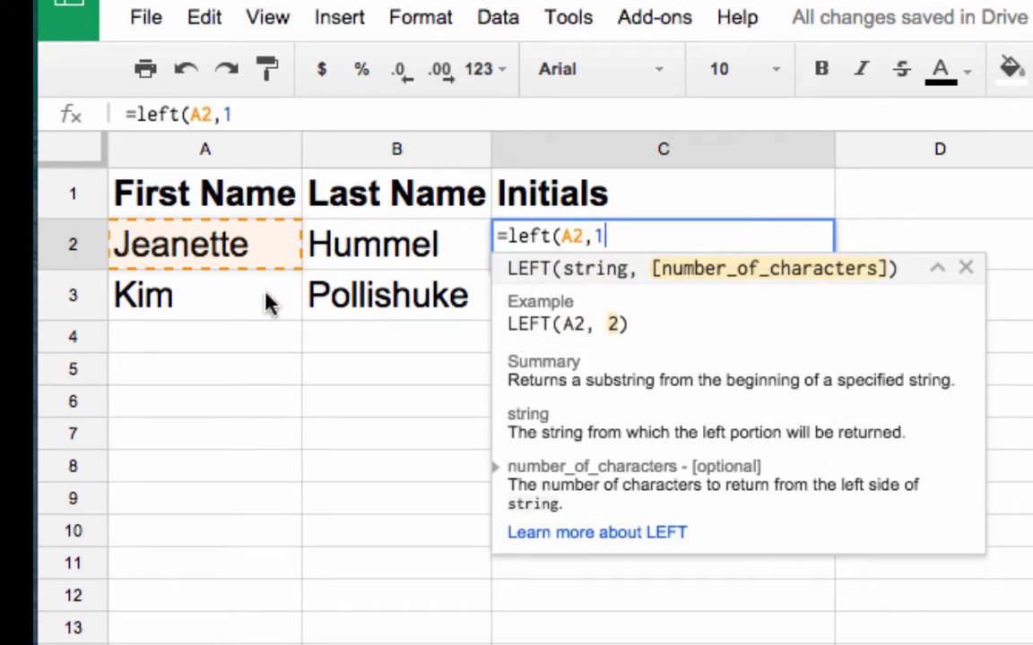
{"action": "type", "text": ")"}
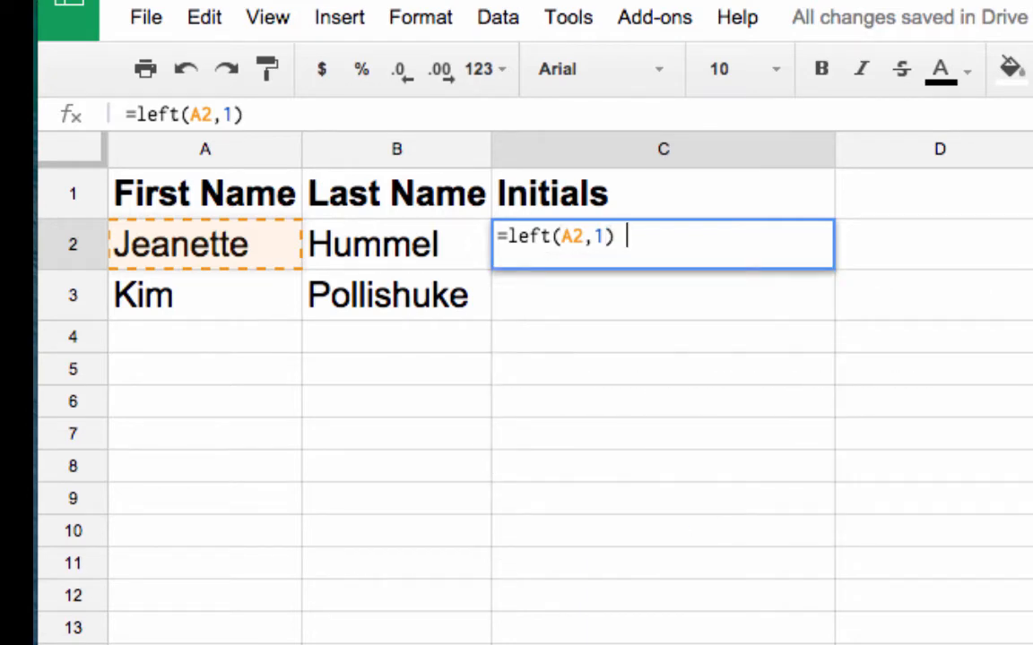
{"action": "type", "text": " &"}
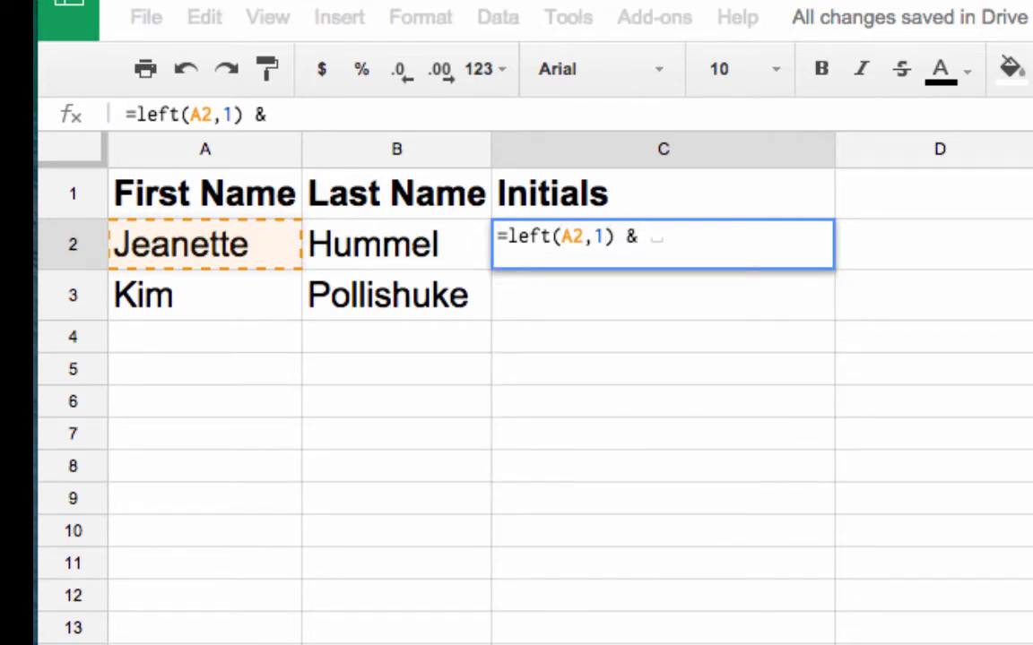
{"action": "type", "text": " LEFT"}
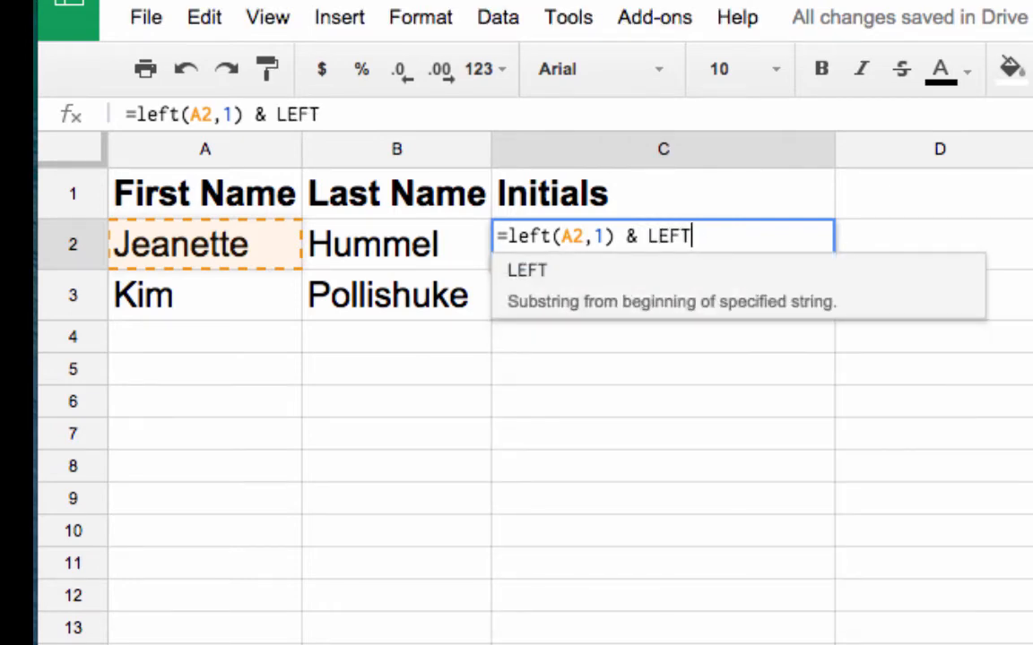
{"action": "type", "text": "("}
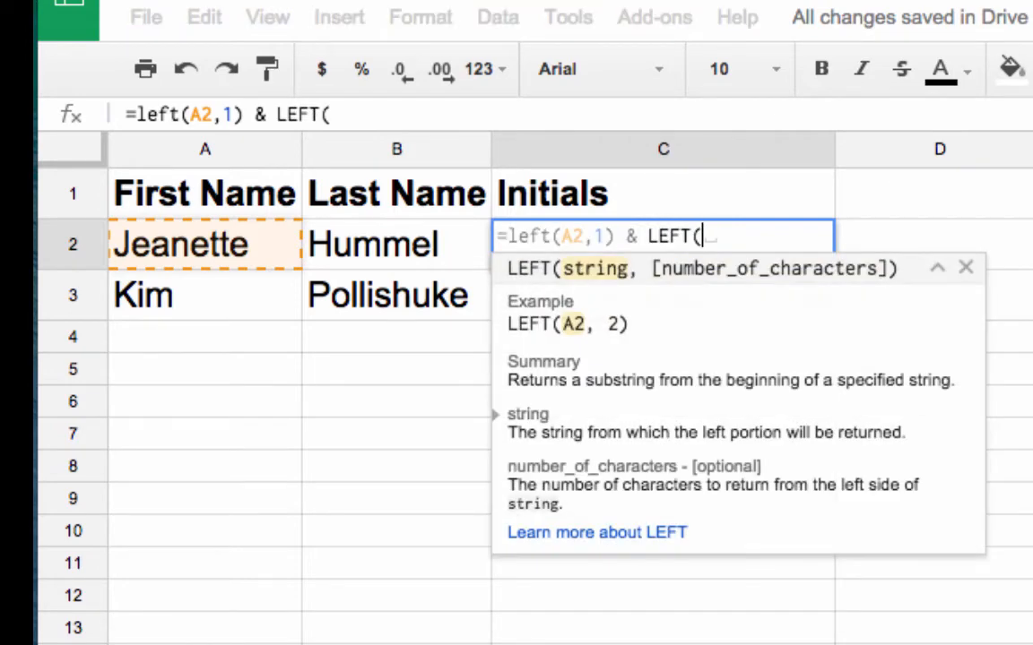
{"action": "left_click", "coordinate": [414, 255]}
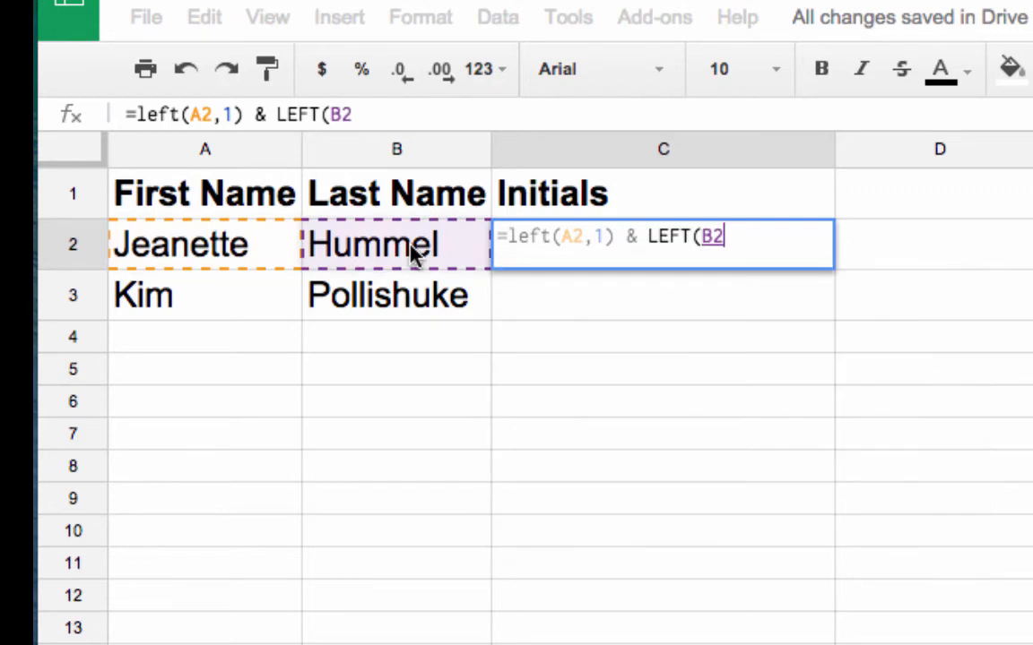
{"action": "type", "text": ",1"}
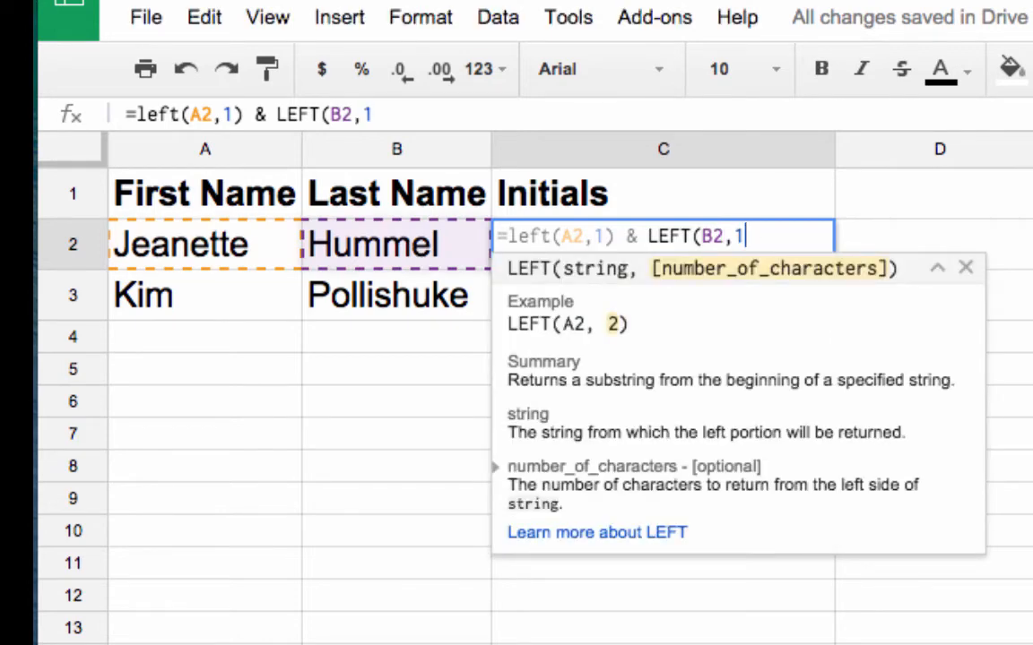
{"action": "type", "text": ")"}
{"action": "key", "text": "Return"}
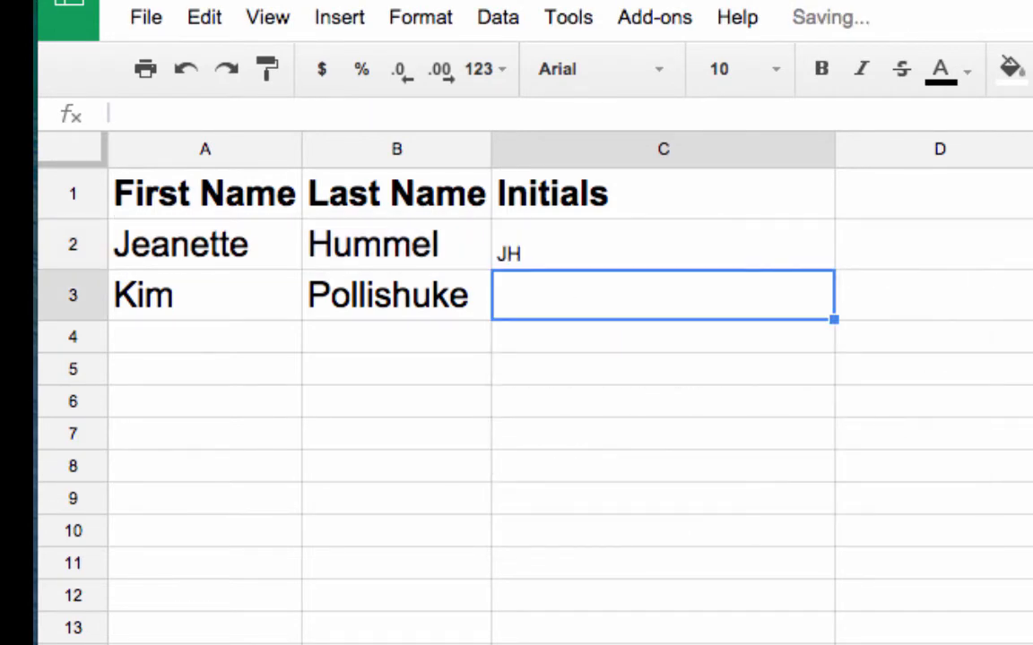
- Copy B2's large-font formatting onto the initials cell C2 with Paint format
{"action": "left_click", "coordinate": [442, 256]}
{"action": "left_click", "coordinate": [268, 70]}
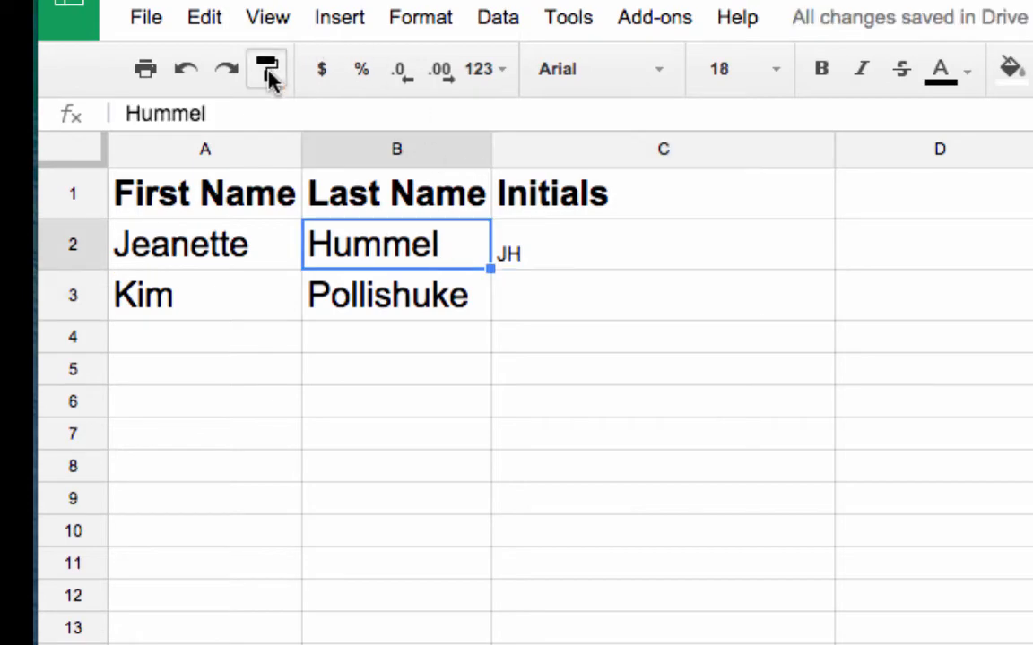
{"action": "left_click", "coordinate": [555, 260]}
{"action": "left_click", "coordinate": [596, 383]}
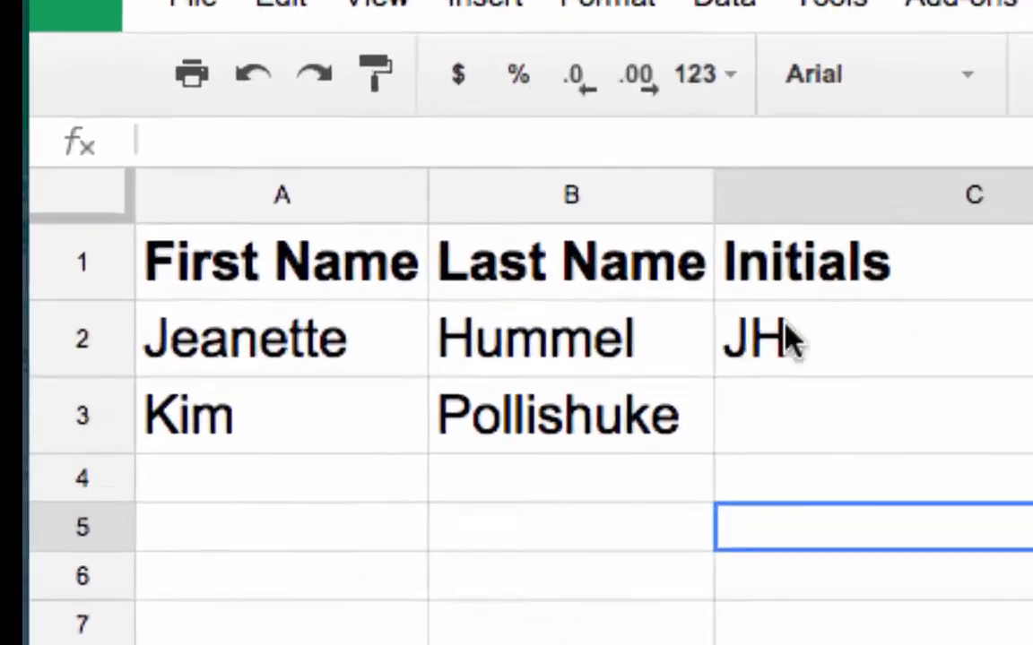
- Fill the initials formula down from C2 to C3, which shows KP
{"action": "left_click", "coordinate": [556, 249]}
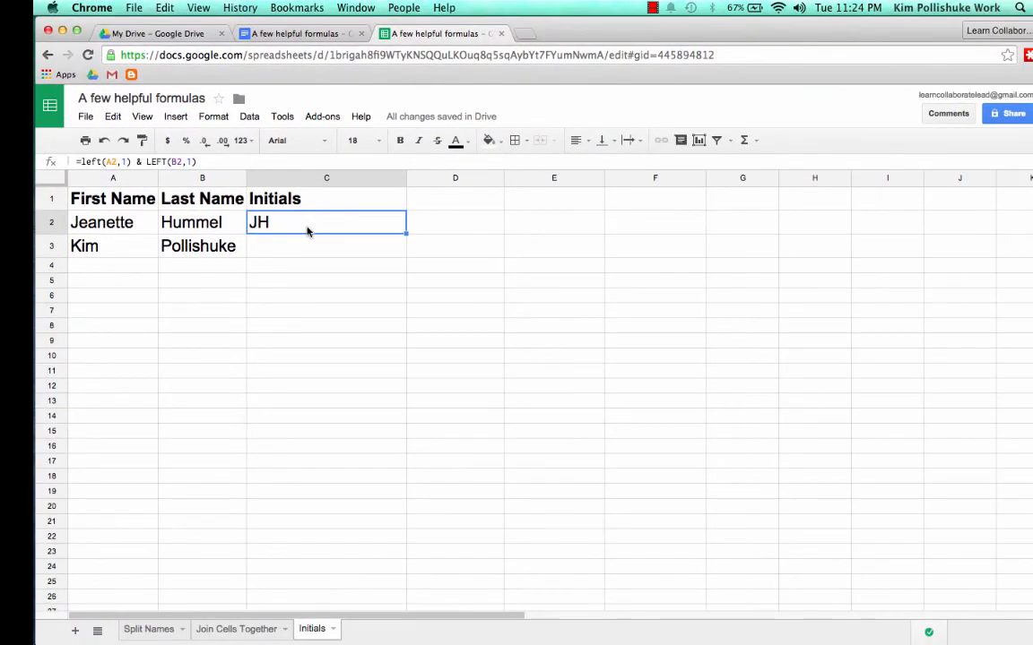
{"action": "left_click_drag", "start_coordinate": [406, 233], "coordinate": [404, 245]}
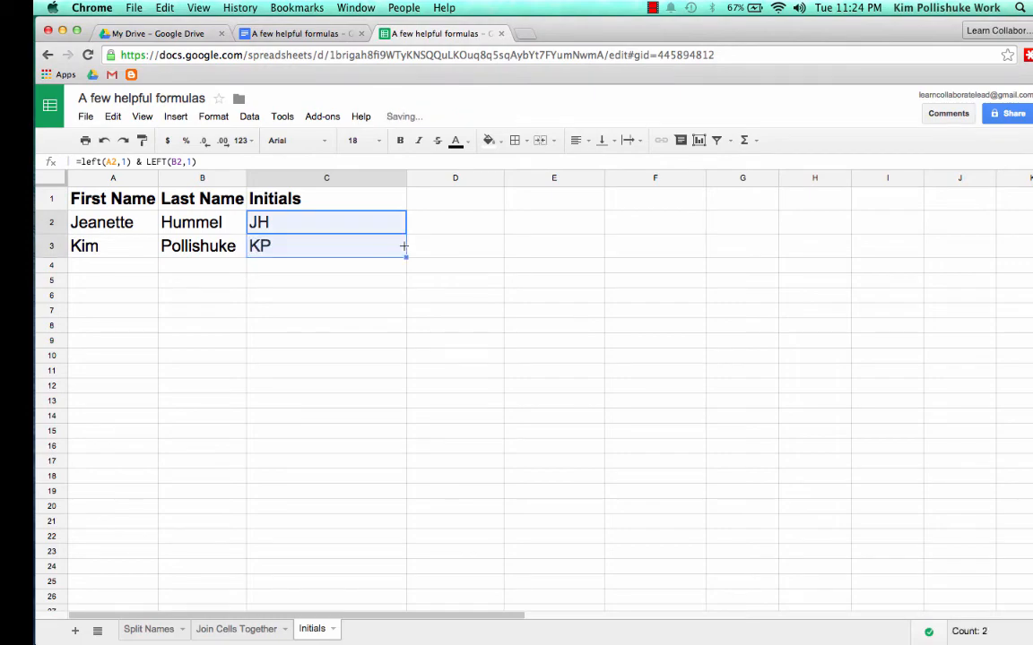
{"action": "left_click", "coordinate": [359, 277]}
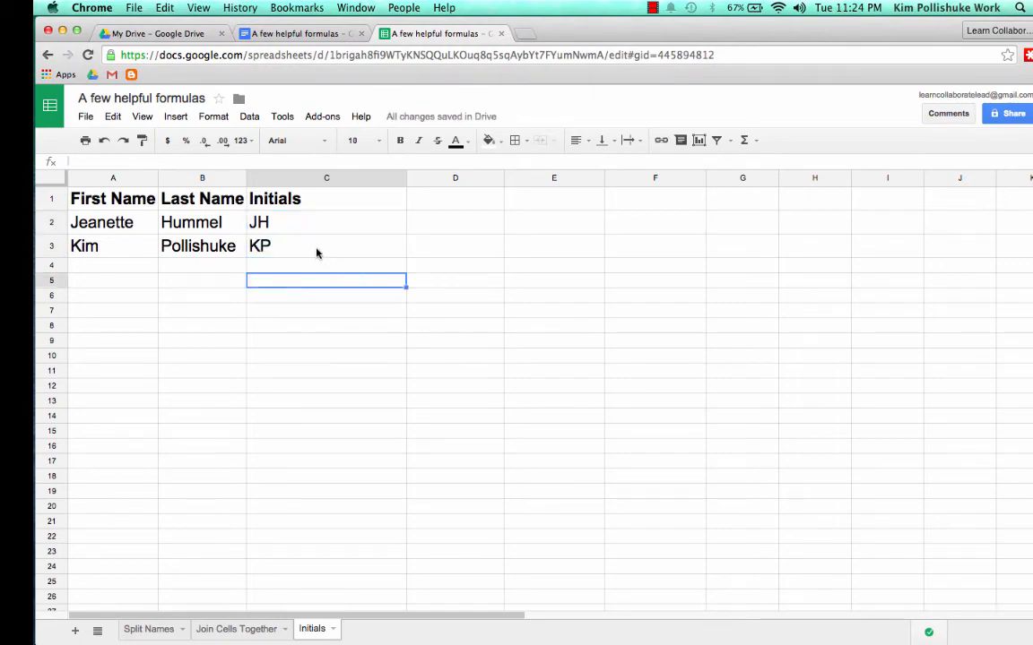
{"action": "left_click", "coordinate": [322, 245]}
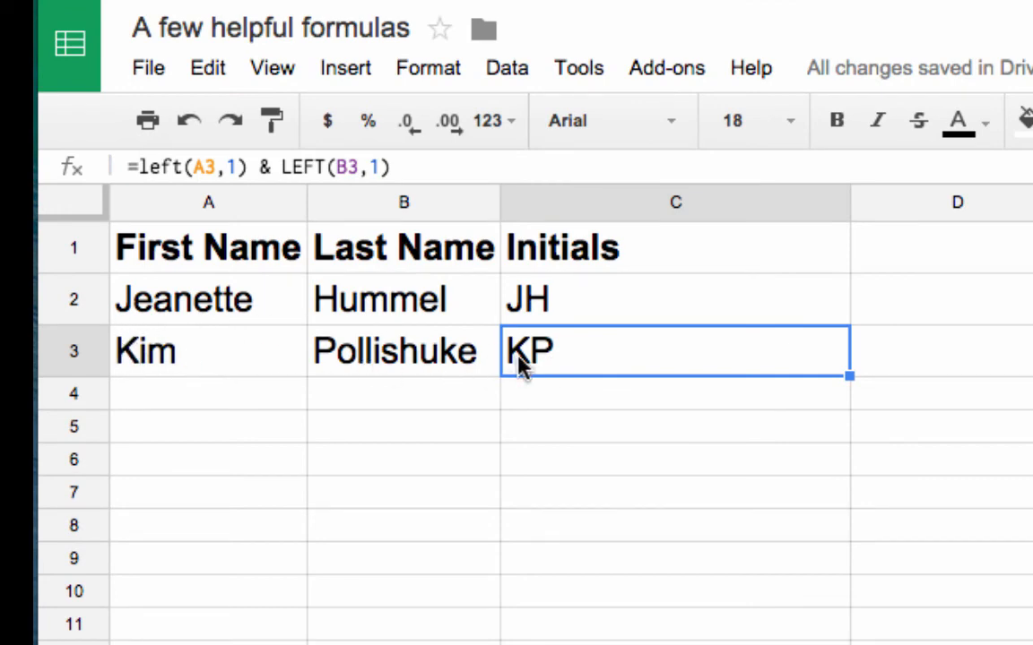
- Change C3's formula to =A3 & LEFT(B3,1), giving the full first name plus last initial
{"action": "left_click", "coordinate": [261, 168]}
{"action": "key", "text": "BackSpace"}
{"action": "key", "text": "BackSpace"}
{"action": "key", "text": "BackSpace"}
{"action": "key", "text": "BackSpace"}
{"action": "key", "text": "BackSpace"}
{"action": "key", "text": "BackSpace"}
{"action": "key", "text": "BackSpace"}
{"action": "key", "text": "BackSpace"}
{"action": "key", "text": "BackSpace"}
{"action": "key", "text": "BackSpace"}
{"action": "key", "text": "BackSpace"}
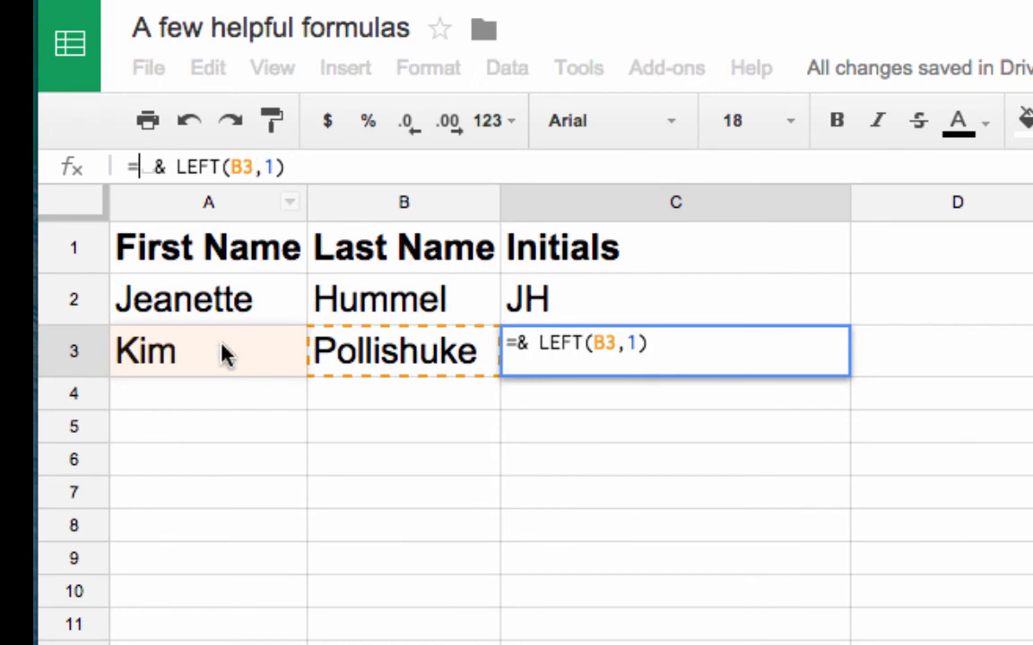
{"action": "left_click", "coordinate": [223, 351]}
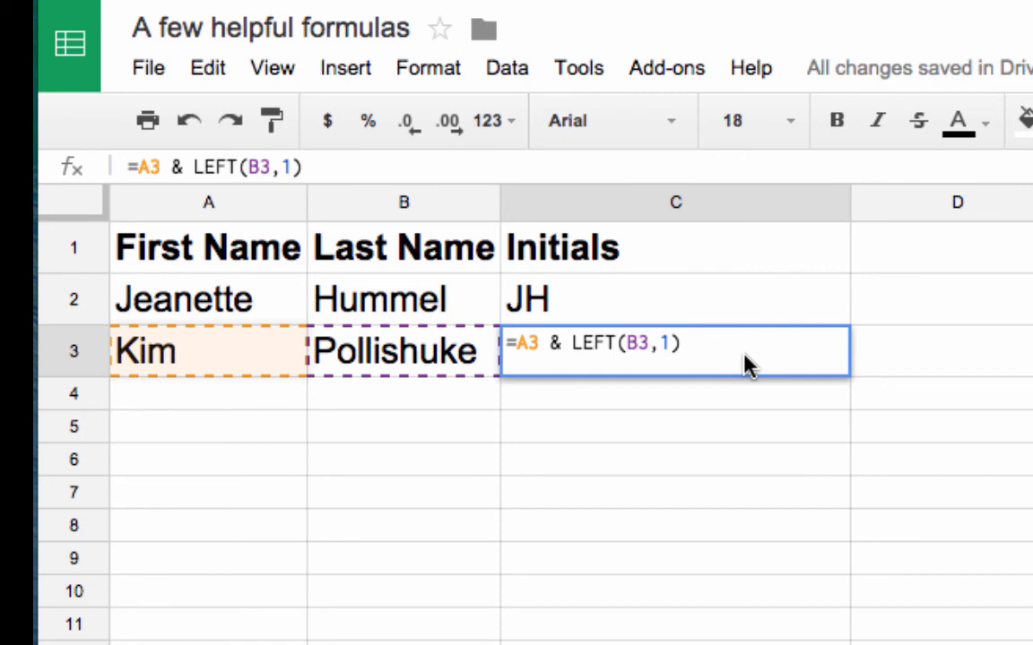
{"action": "left_click", "coordinate": [690, 423]}
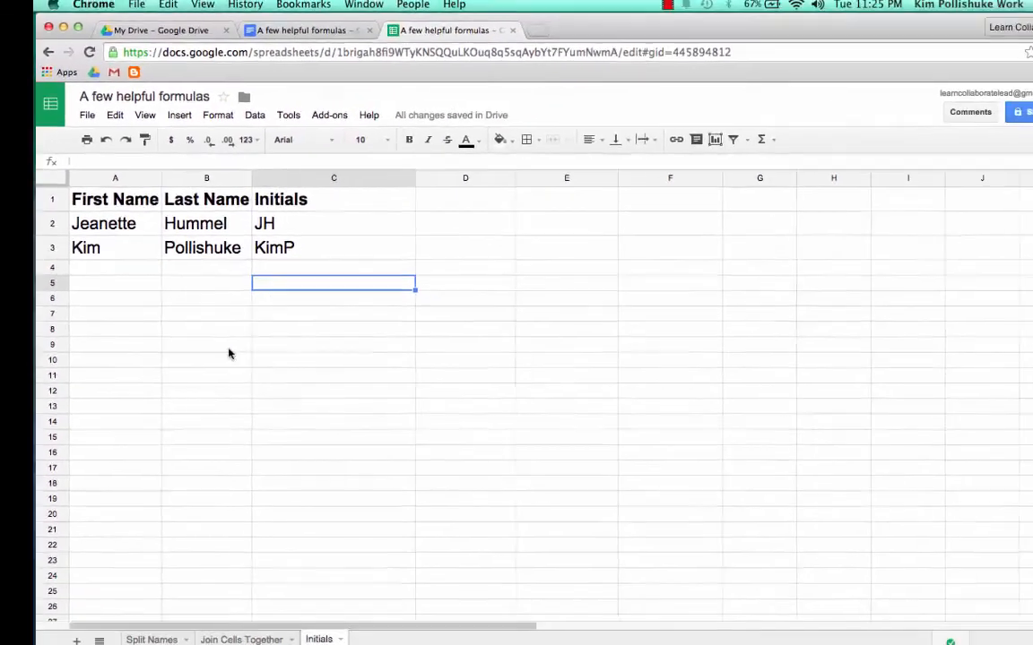
- Pass through the Split Names sheet and return to Join Cells Together
{"action": "left_click", "coordinate": [151, 640]}
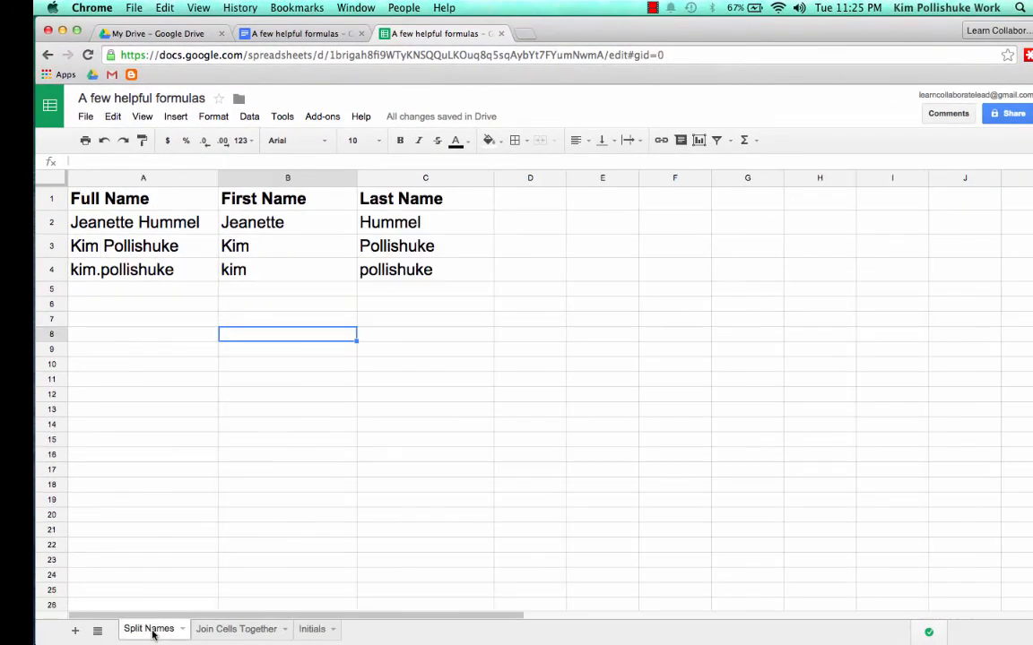
{"action": "left_click", "coordinate": [223, 632]}
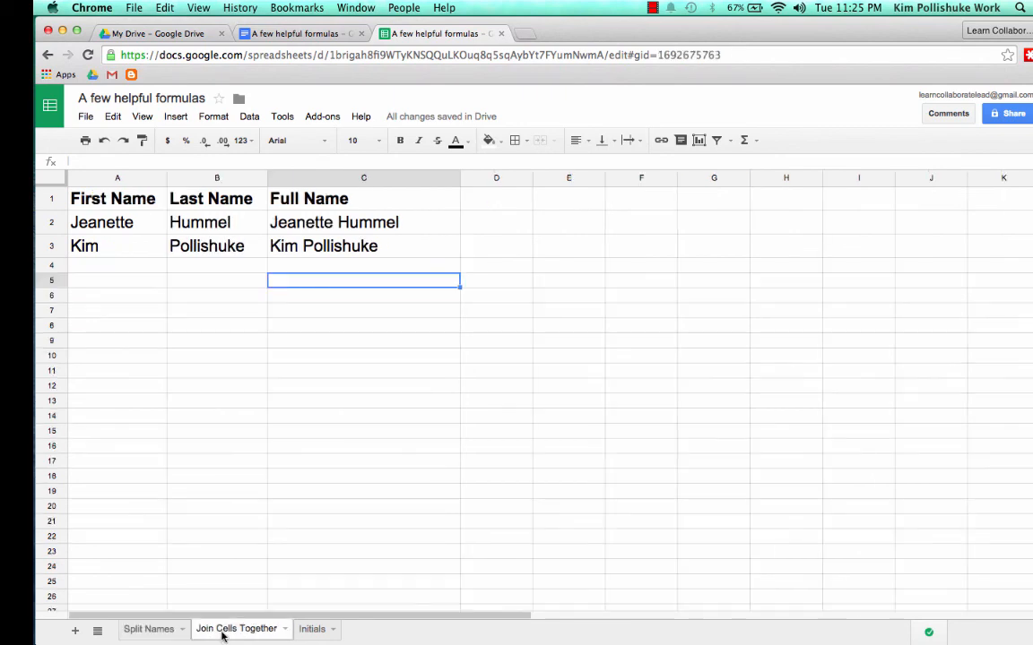